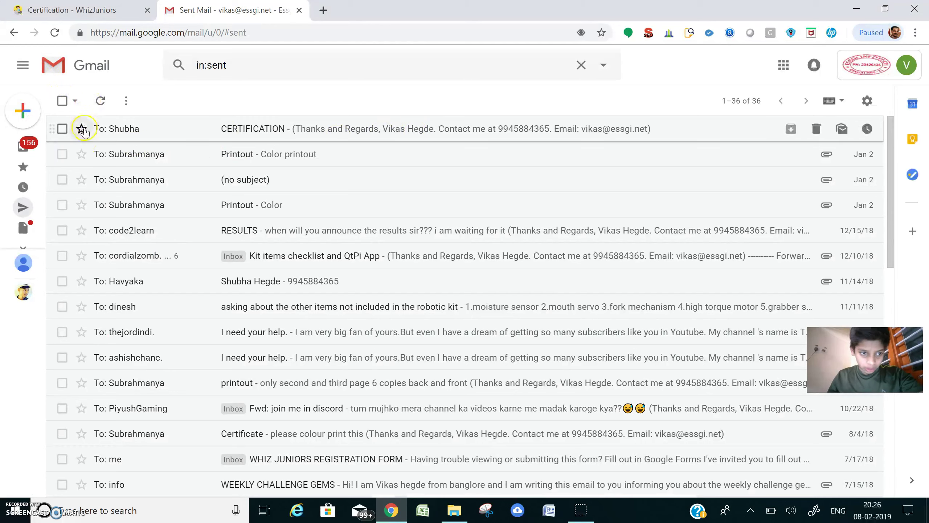
Star the CERTIFICATION email at the top of Sent mail, then check the WhizJuniors task list.
left_click(81, 129)
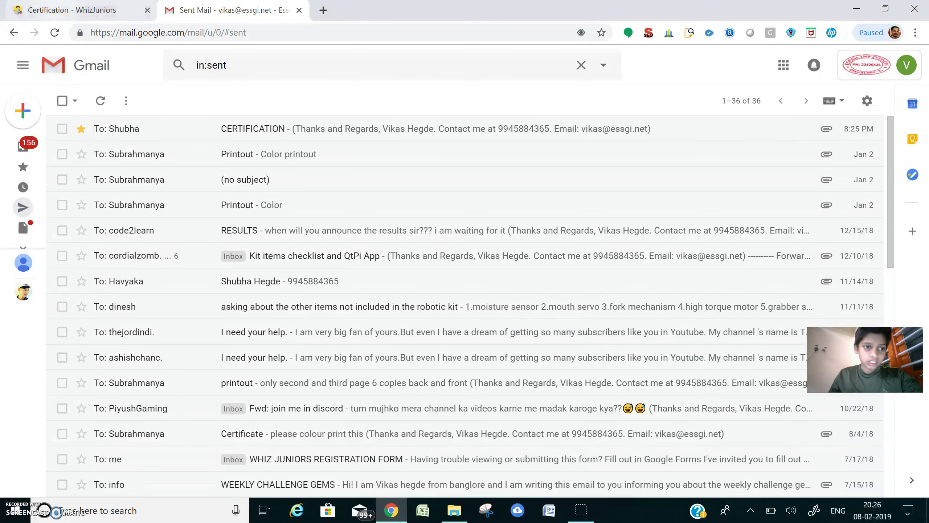
left_click(45, 10)
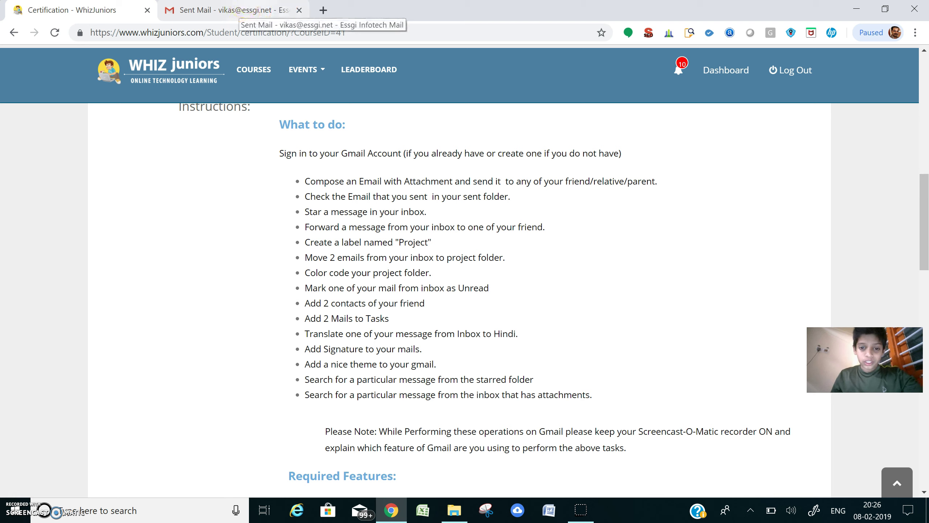
left_click(267, 12)
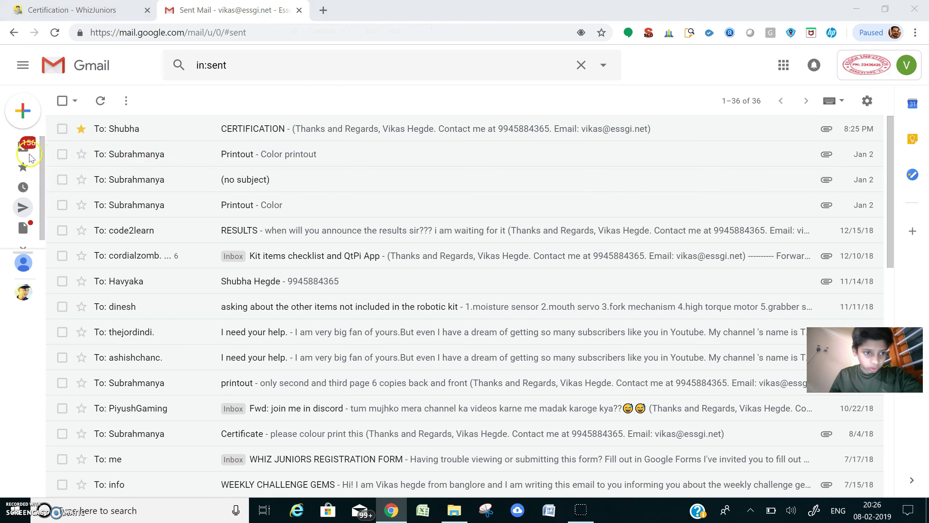
Open the PUBG MOBILE INDIA email from the inbox, discarding an accidental reply draft.
left_click(50, 154)
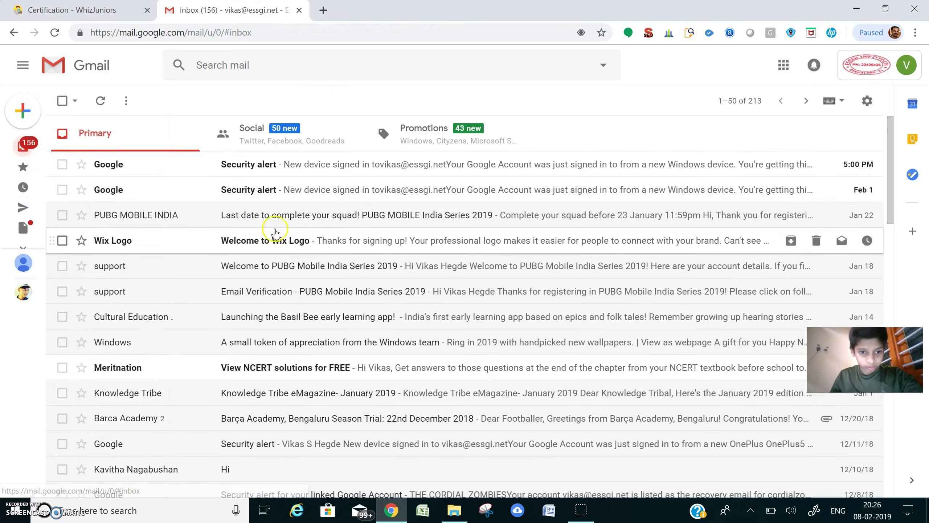
left_click(300, 216)
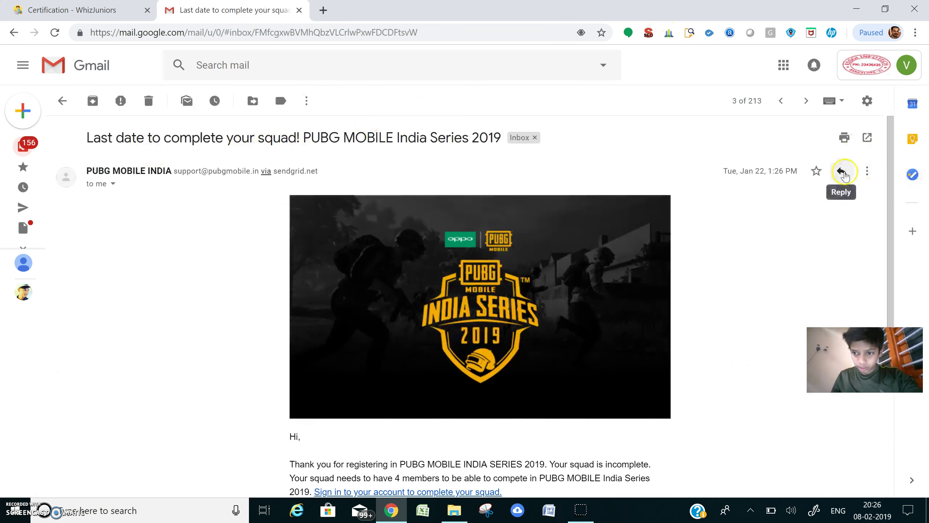
left_click(842, 171)
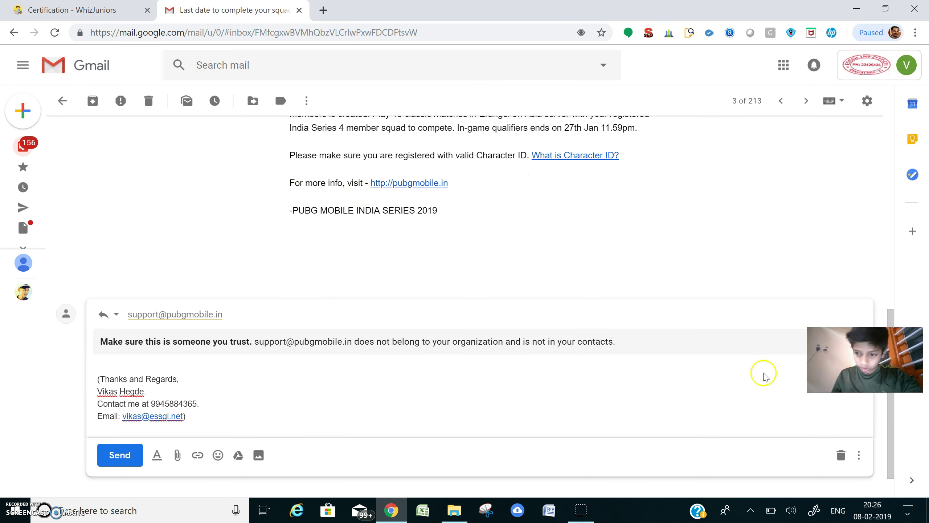
left_click(842, 455)
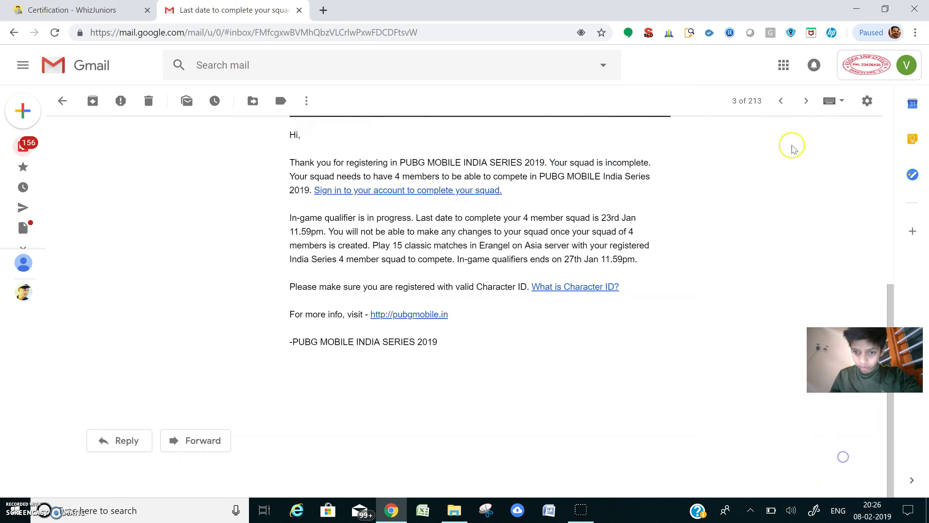
Forward the PUBG email to a suggested contact and return to the WhizJuniors tab.
left_click(196, 440)
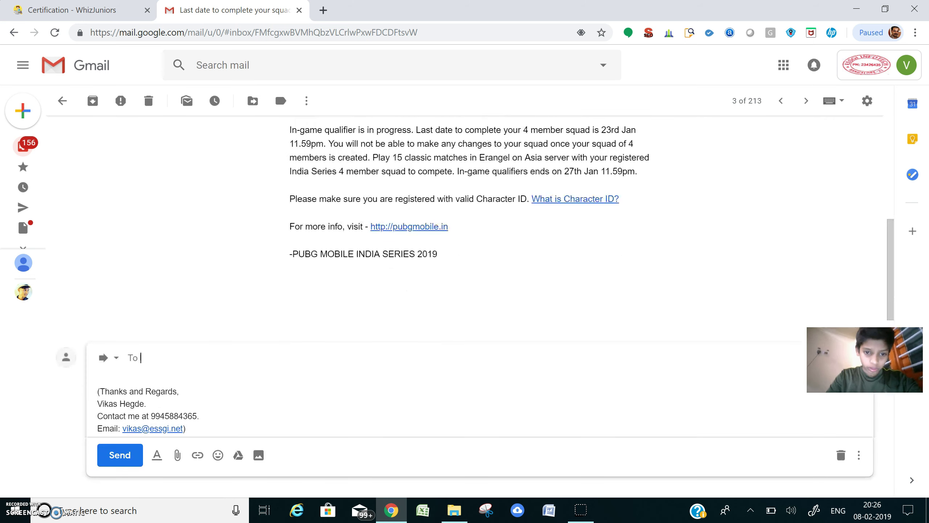
type("shij")
key("BackSpace")
key("BackSpace")
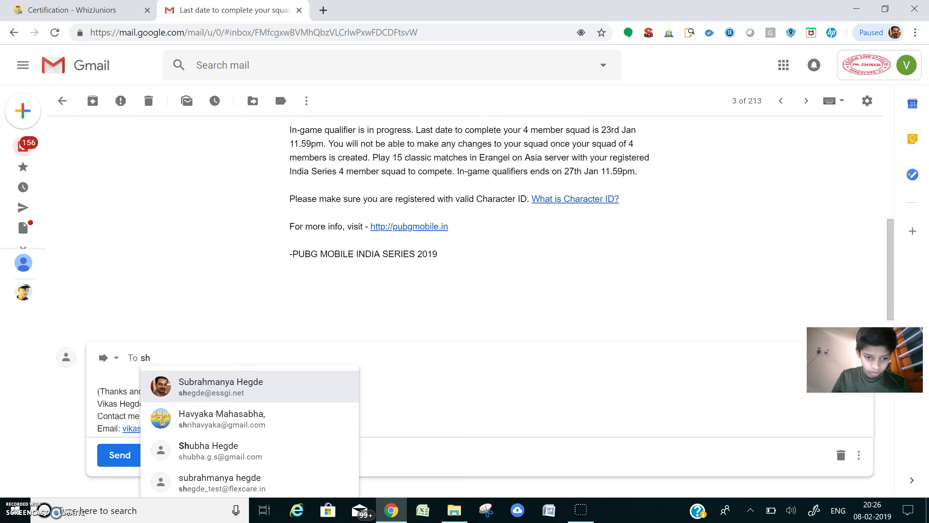
key("Down")
key("Down")
key("Return")
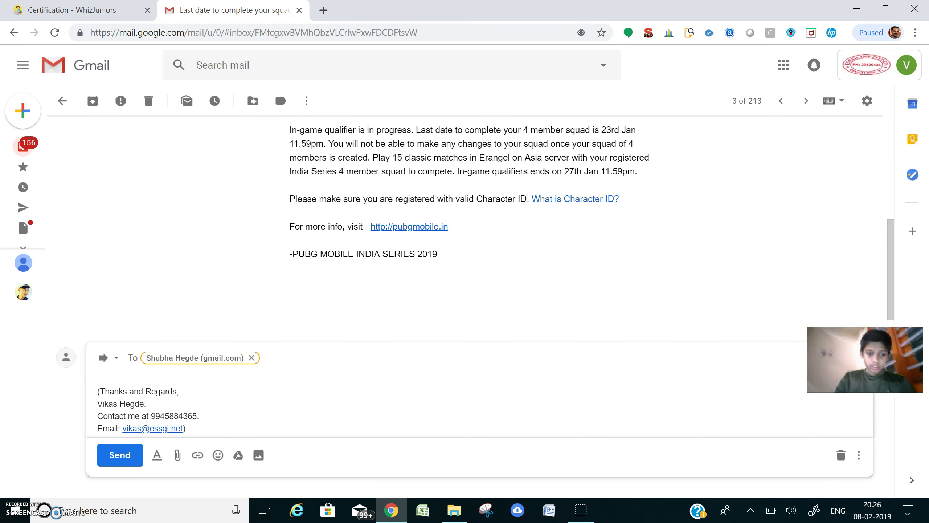
key("ctrl+Return")
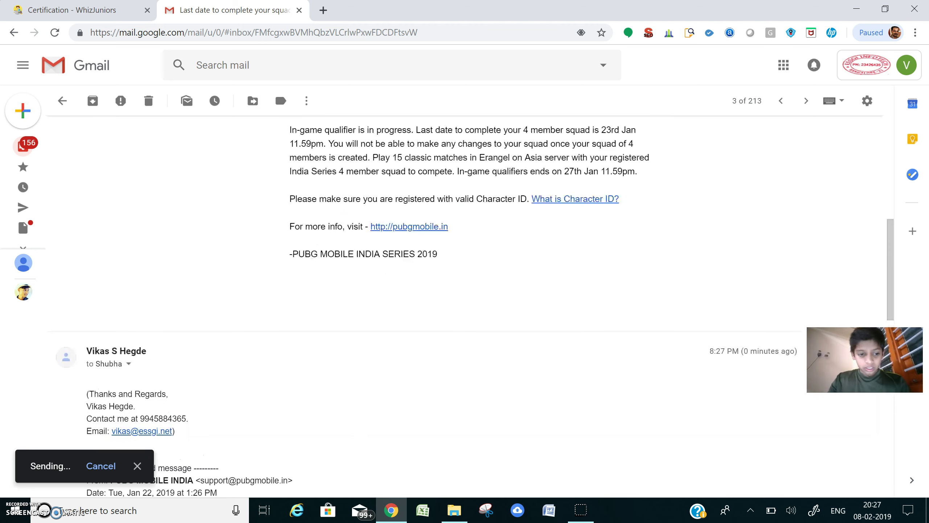
key("ctrl+shift+Tab")
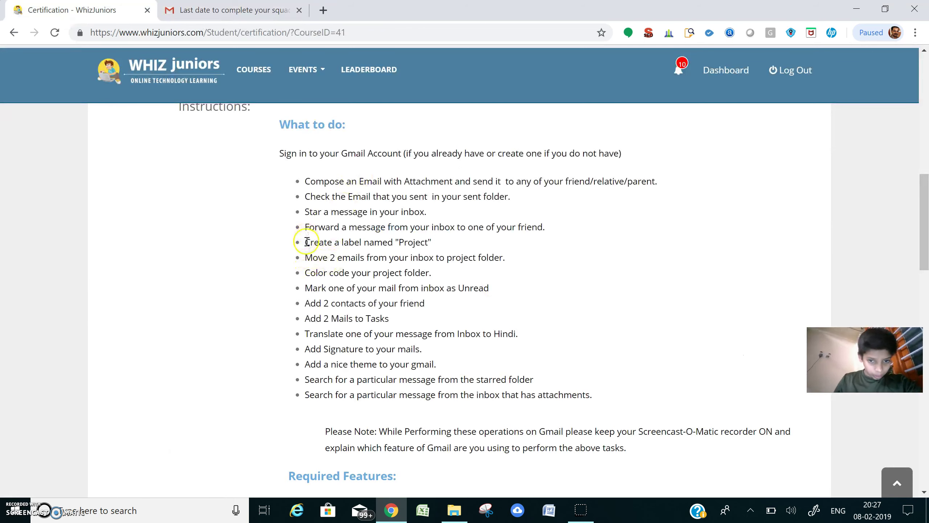
Go to Settings > Labels and start a new label.
left_click(231, 10)
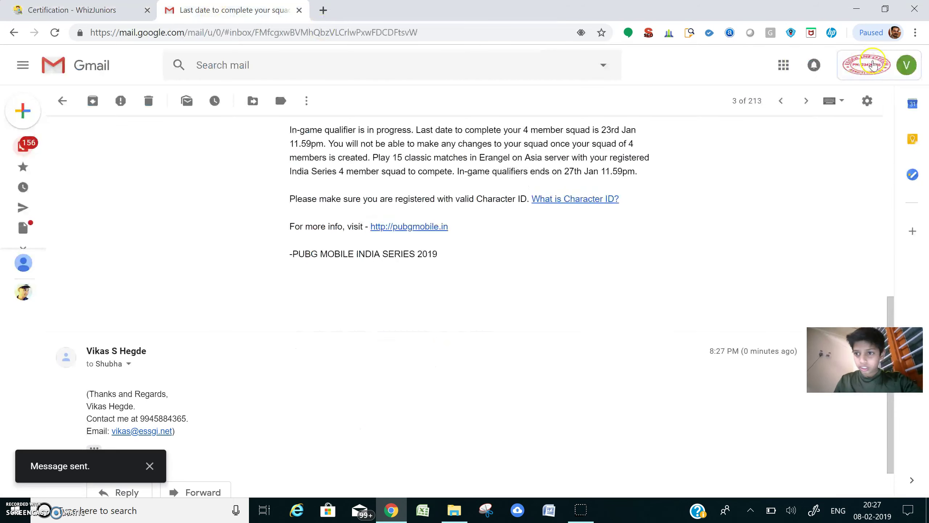
left_click(868, 101)
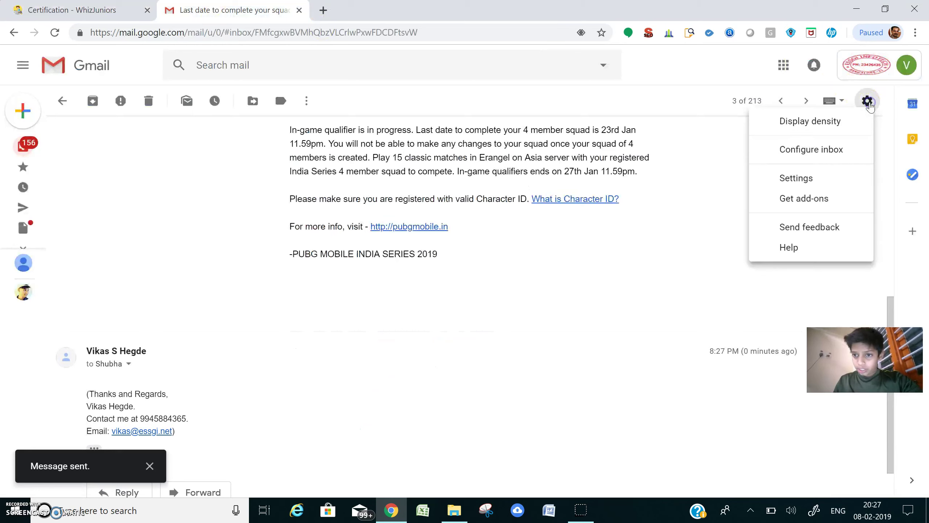
left_click(817, 180)
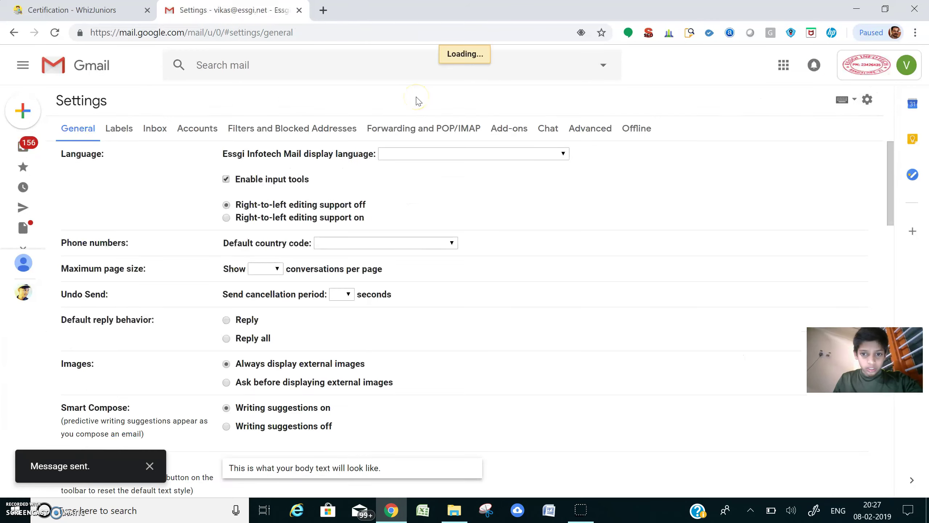
left_click(124, 130)
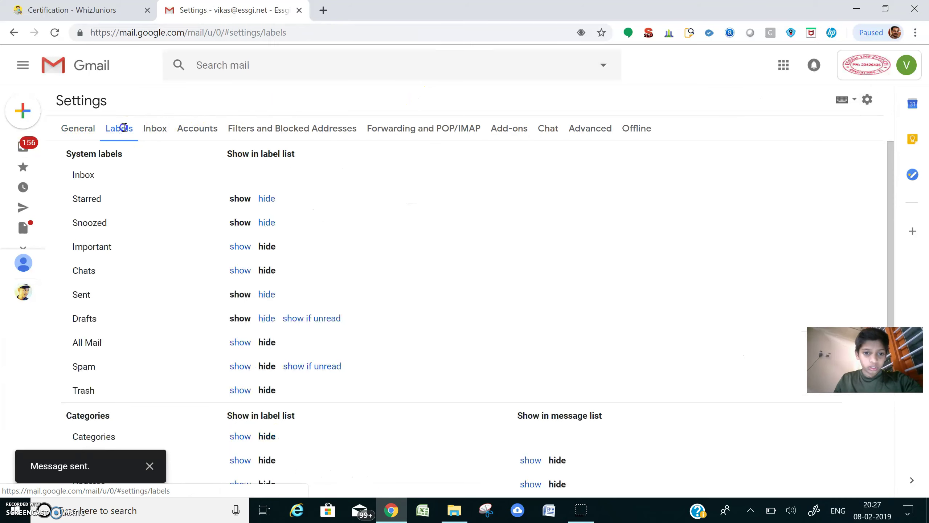
scroll(465, 293, "down", 4)
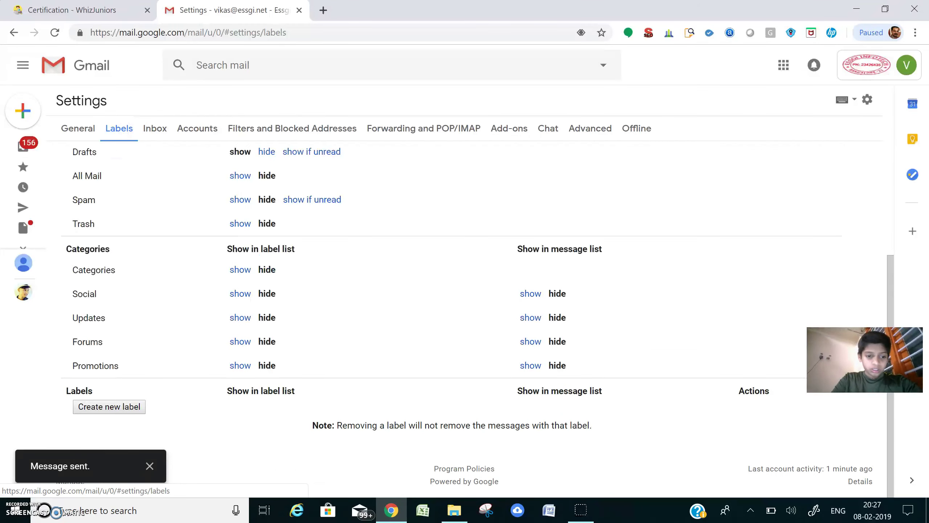
left_click(109, 406)
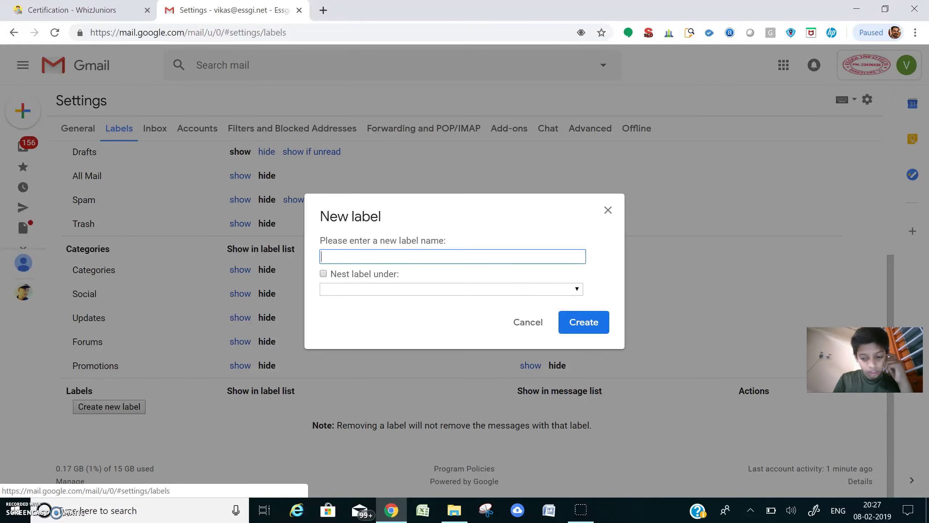
Create the label named PROJECT, then return to the WhizJuniors instructions.
left_click(74, 9)
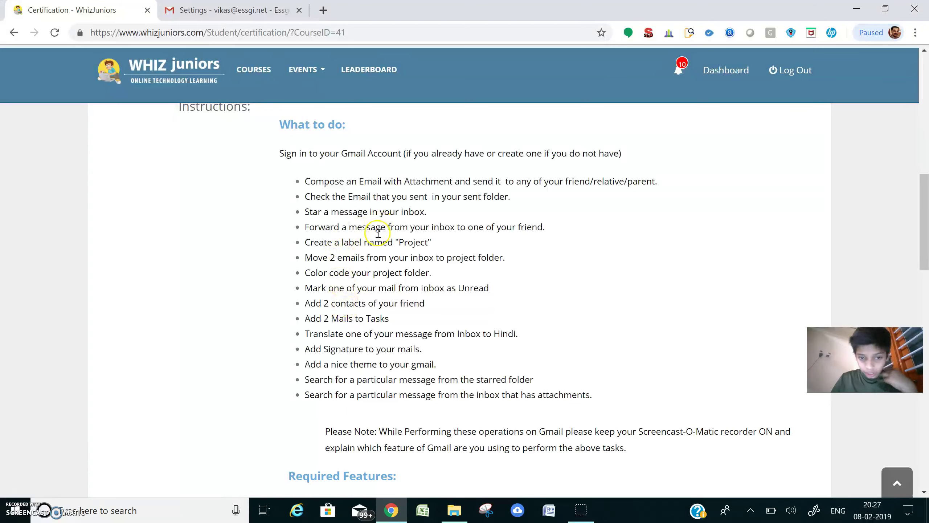
left_click(227, 10)
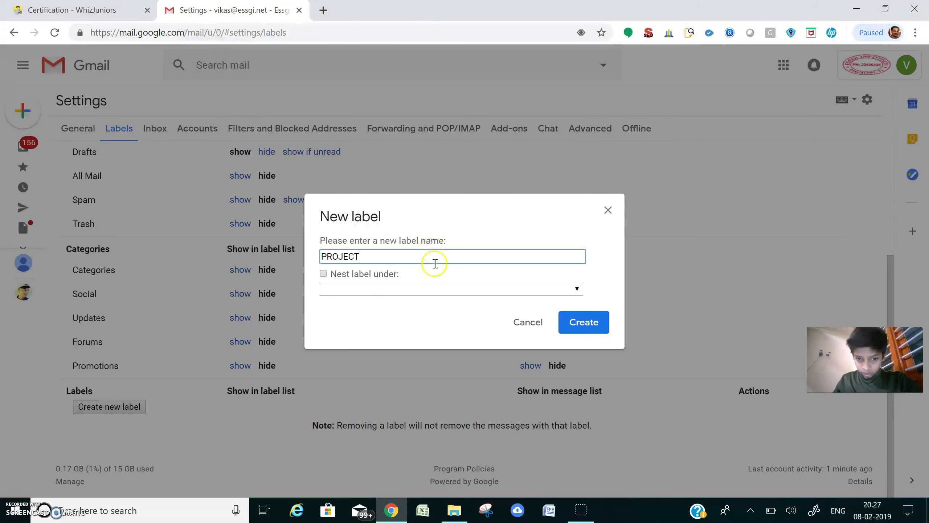
right_click(435, 290)
left_click(727, 337)
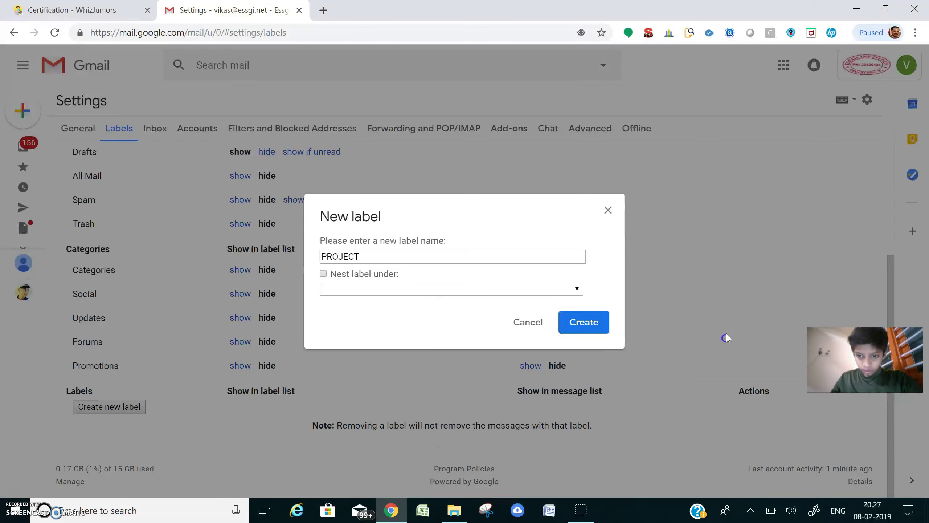
left_click(573, 290)
left_click(598, 334)
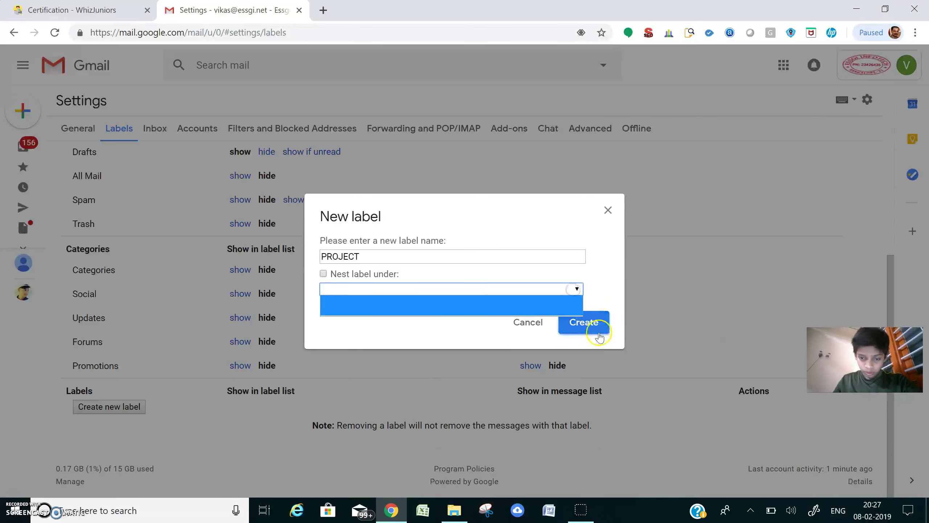
left_click(598, 333)
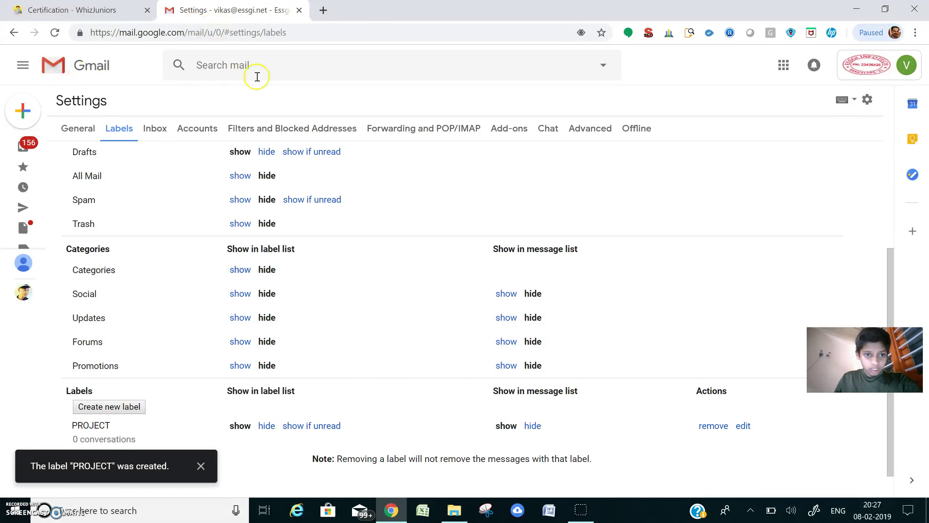
key("ctrl+shift+Tab")
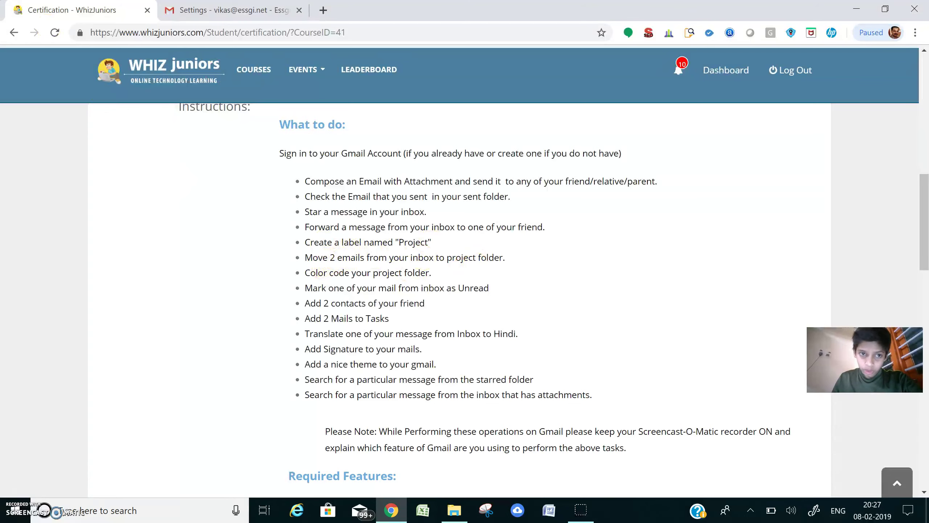
Select the first Google security alert in the inbox and view the PROJECT label's messages.
left_click(258, 11)
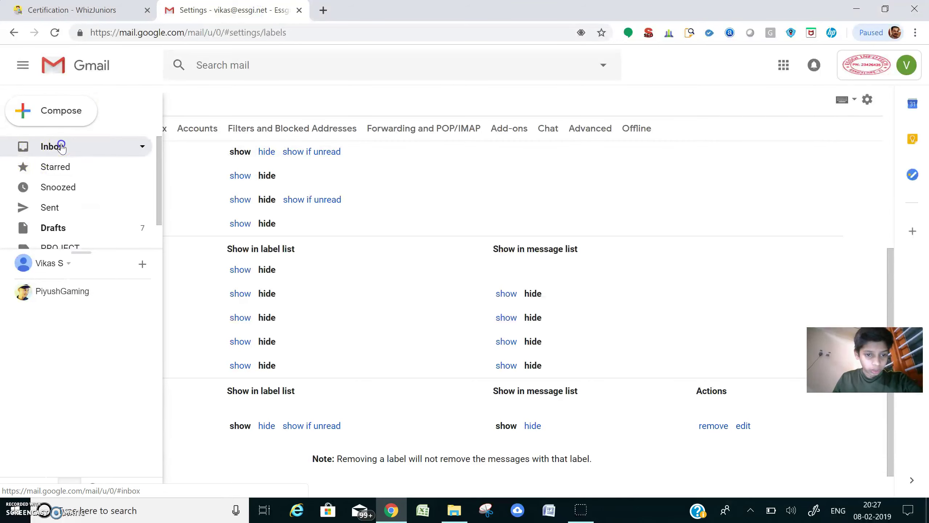
left_click(62, 146)
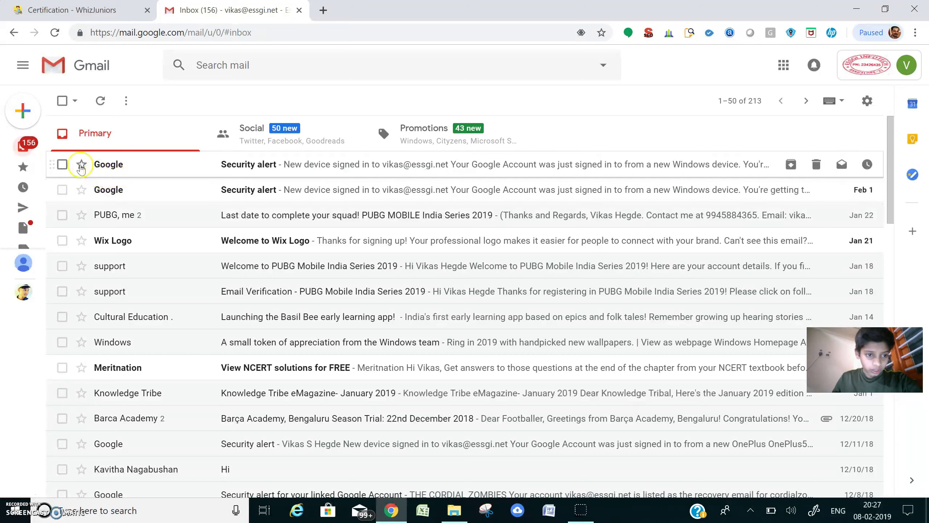
left_click(62, 164)
mouse_move(37, 231)
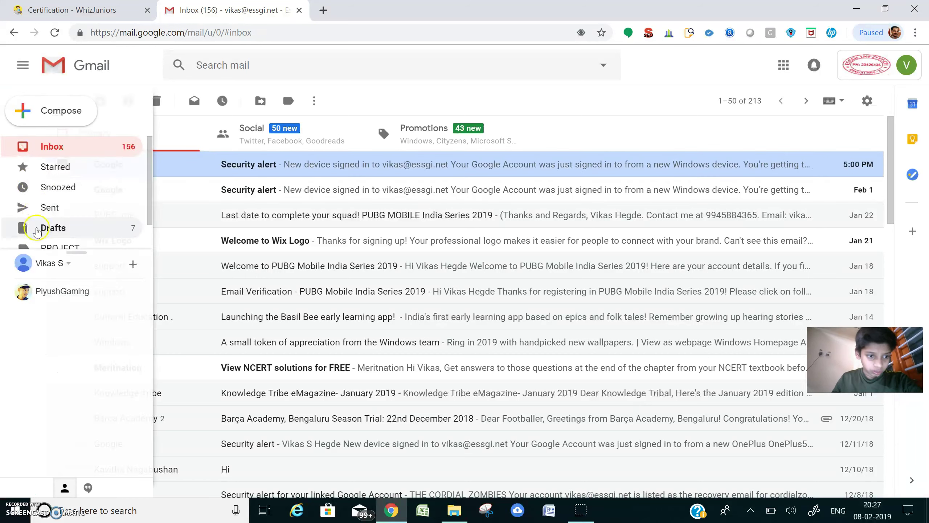
left_click_drag(64, 251, 65, 248)
left_click(65, 248)
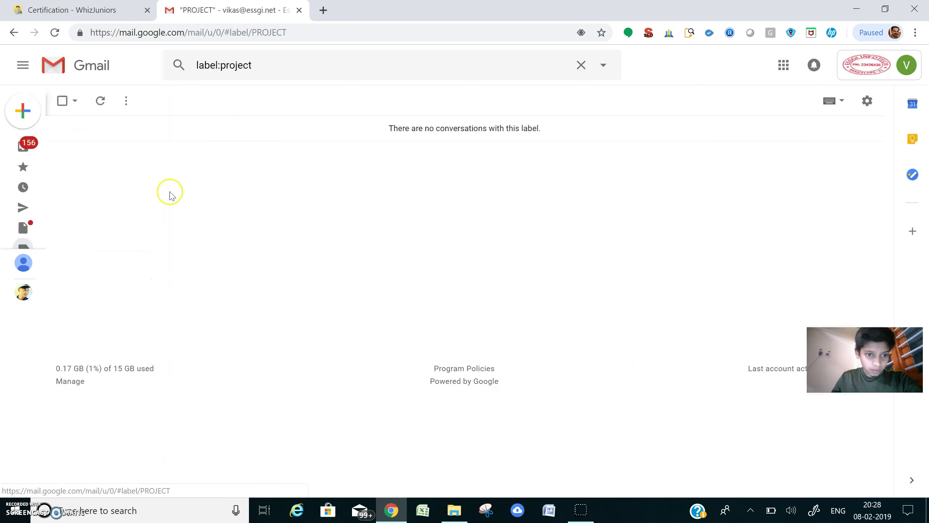
left_click(13, 33)
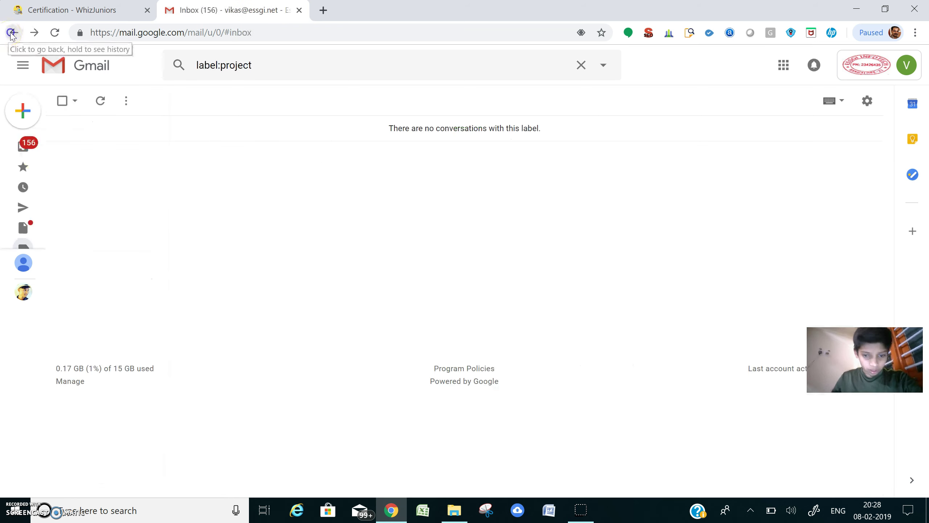
Drag the Google security alert and the PUBG squad conversation into PROJECT.
right_click(217, 177)
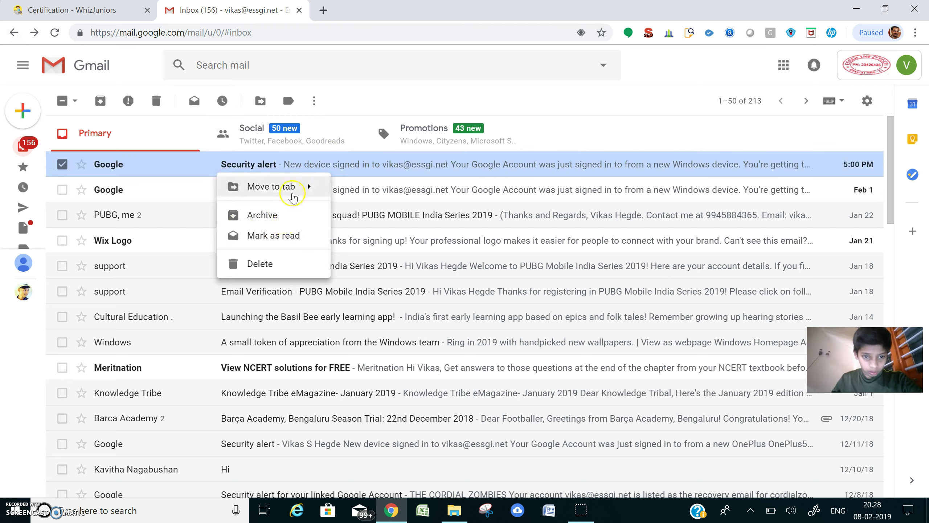
mouse_move(292, 198)
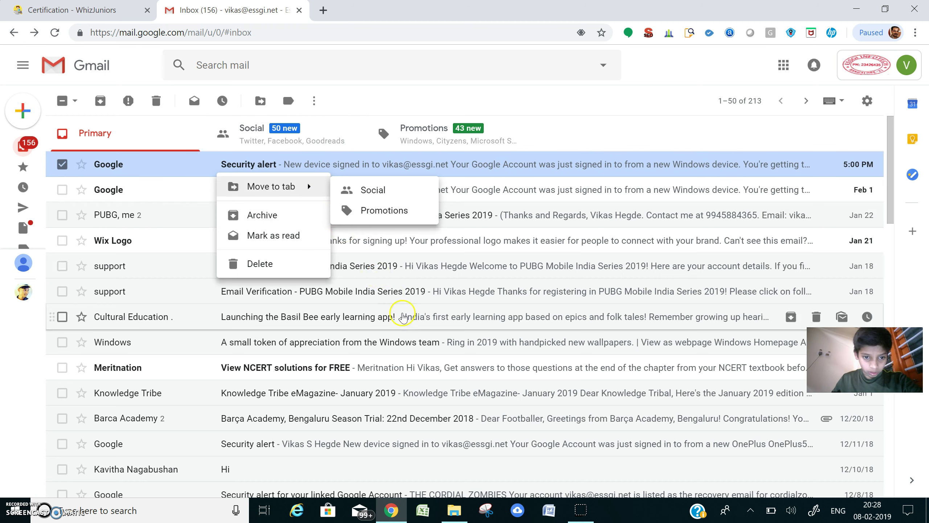
left_click(365, 252)
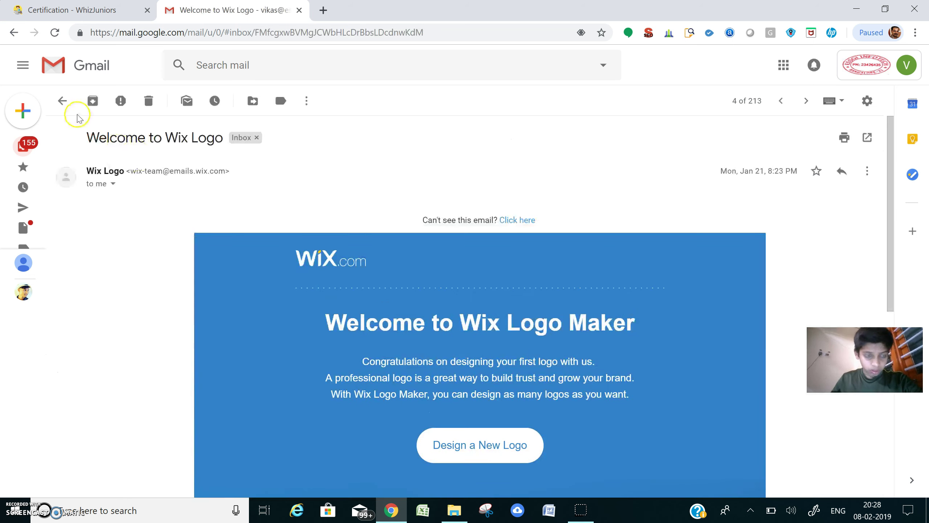
left_click(13, 33)
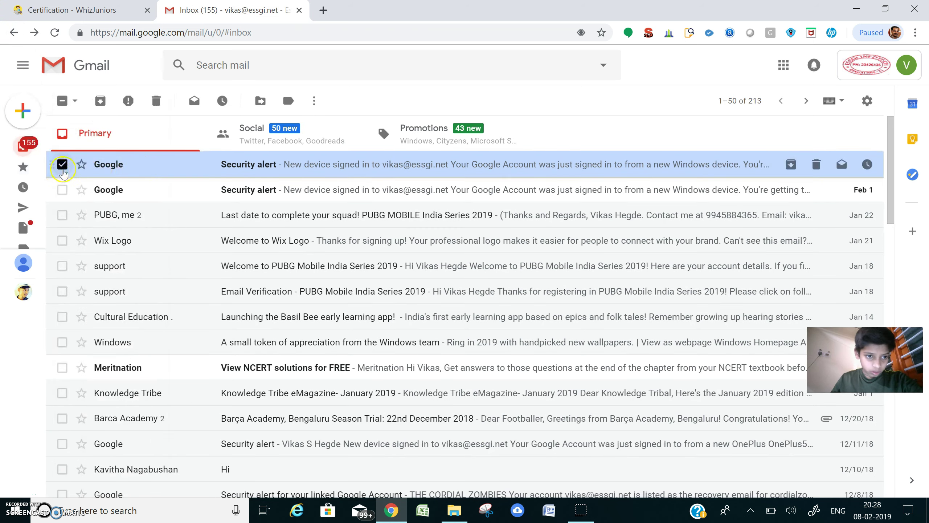
left_click_drag(60, 165, 61, 246)
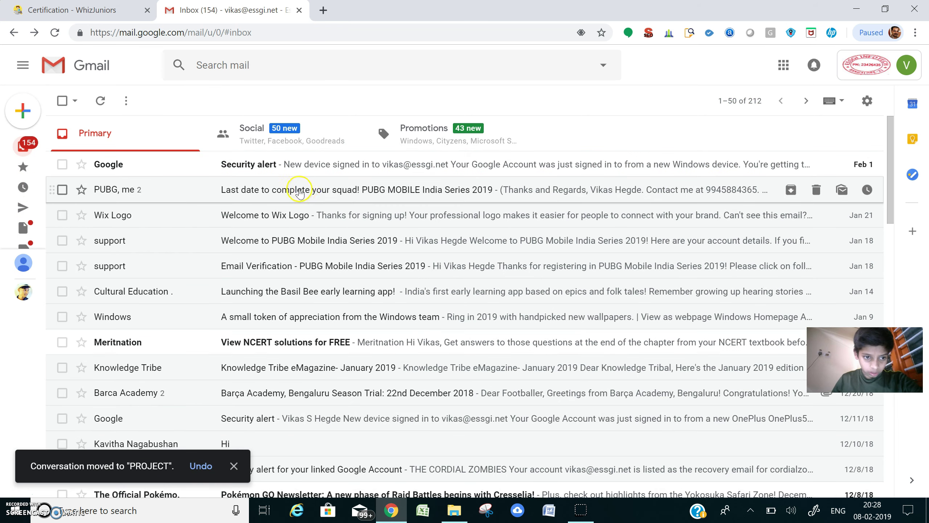
left_click_drag(299, 191, 92, 245)
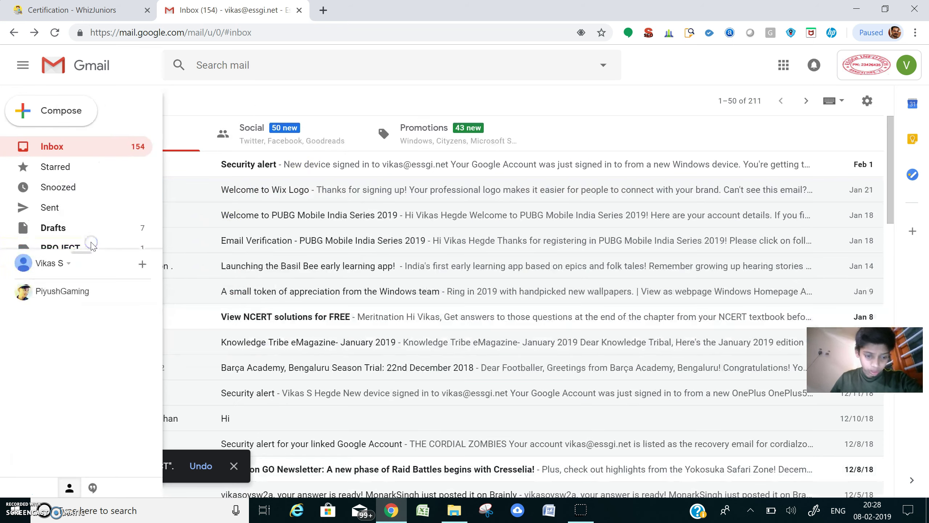
Check the task list, then view the Welcome to PUBG Mobile India Series 2019 email.
left_click(73, 9)
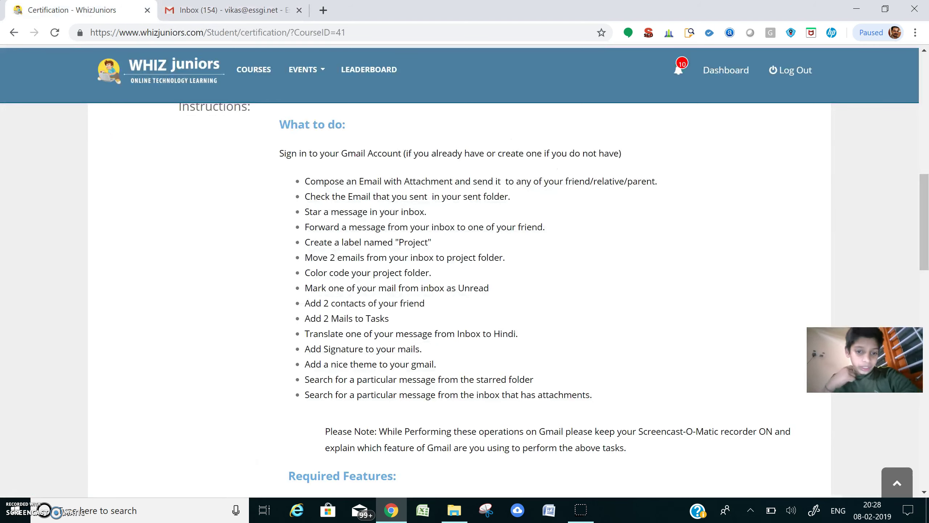
left_click(211, 9)
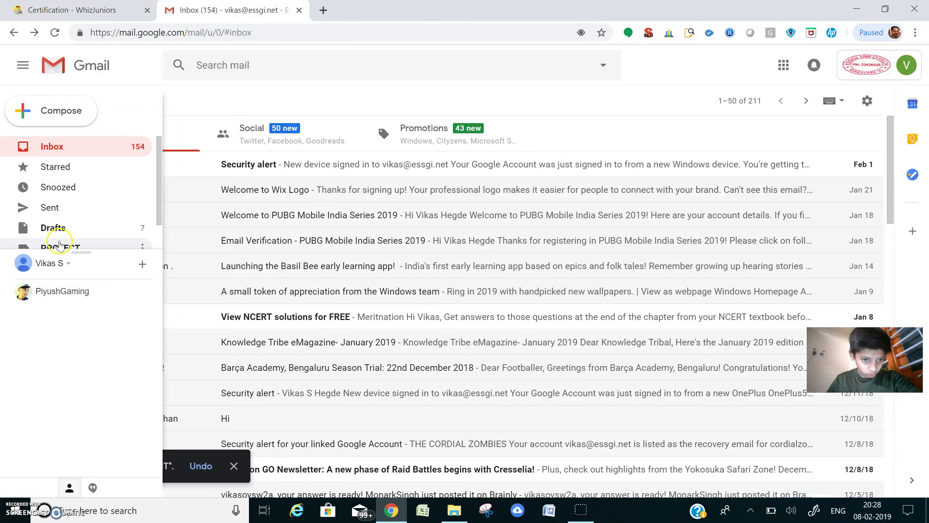
right_click(59, 241)
left_click(222, 215)
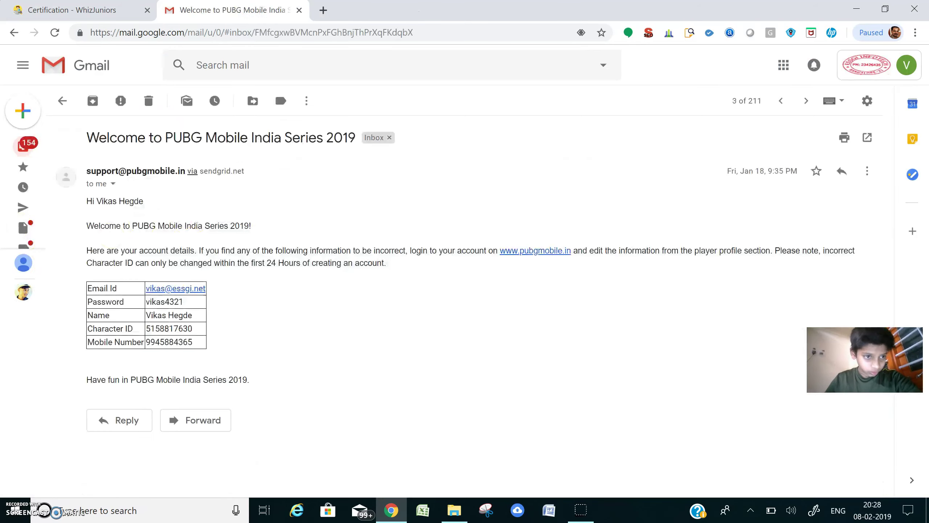
left_click(8, 35)
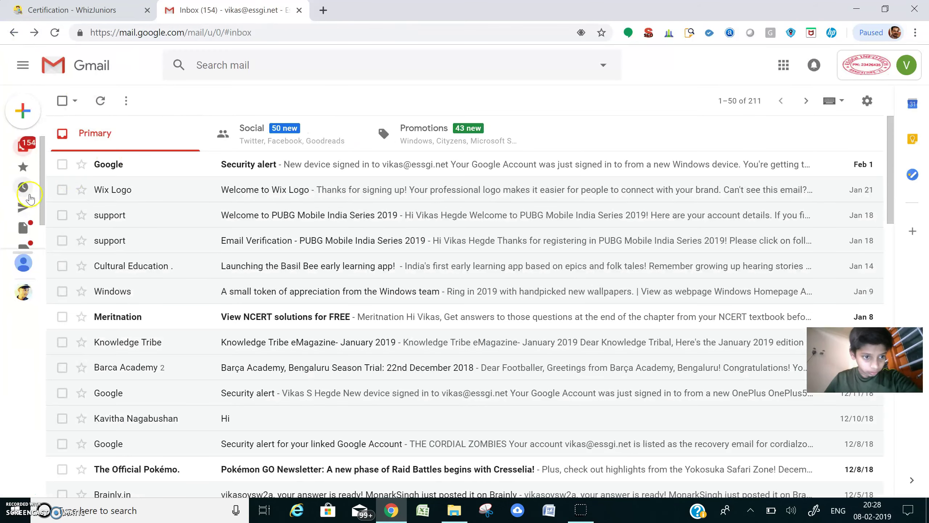
Drag the Welcome to PUBG Mobile India Series 2019 row onto the sidebar's PROJECT label.
mouse_move(127, 212)
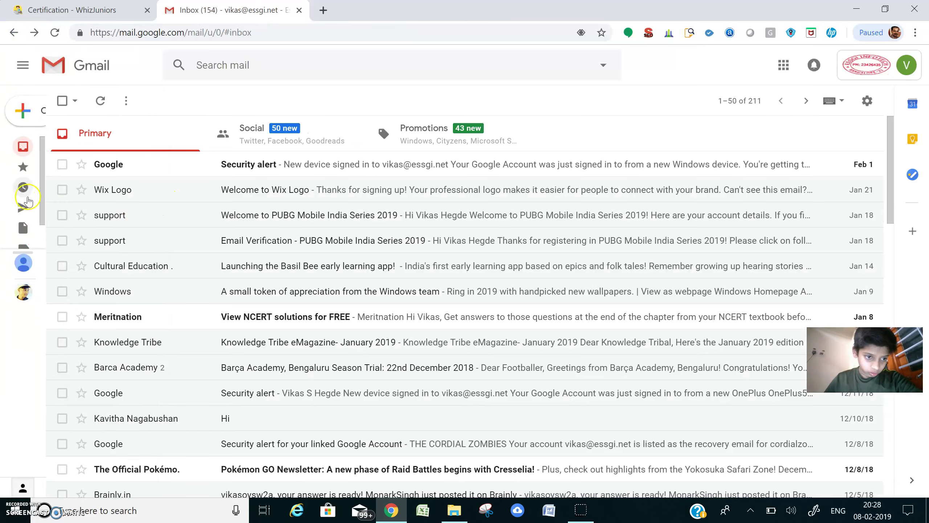
scroll(157, 205, "down", 2)
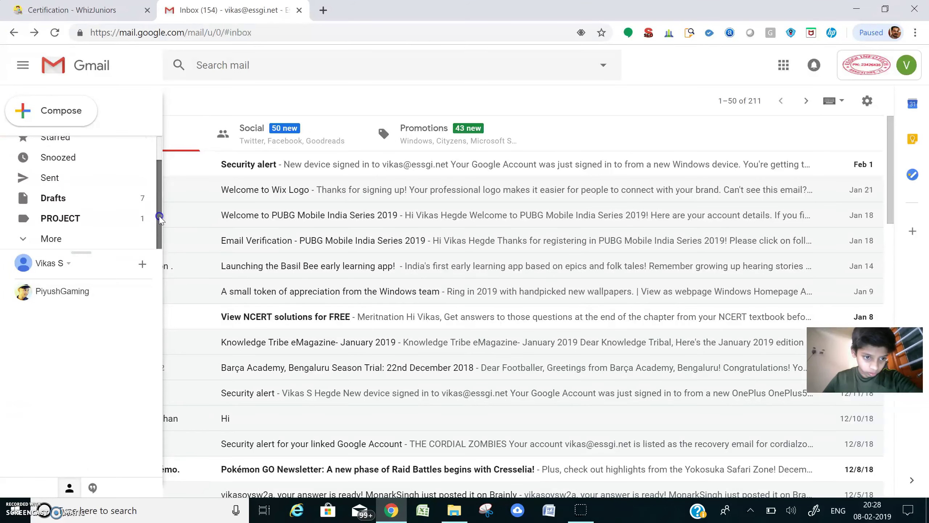
left_click(142, 220)
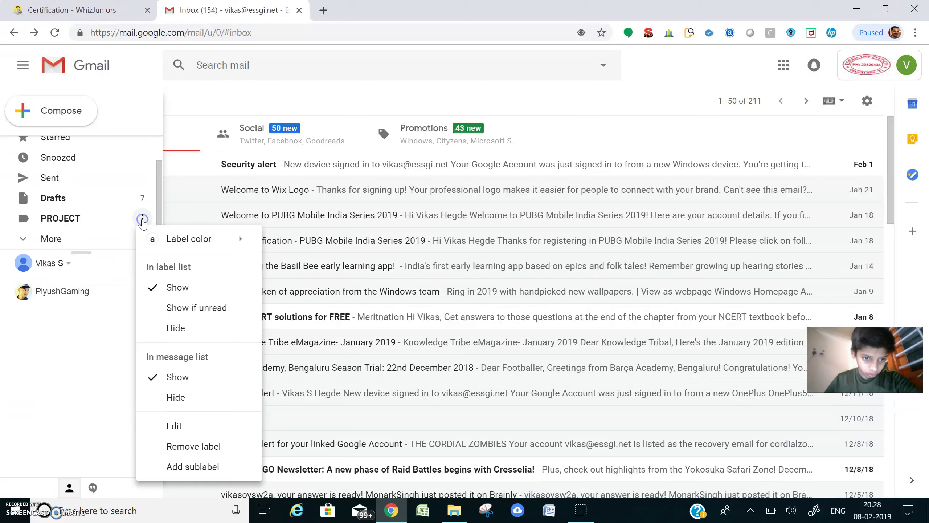
mouse_move(205, 242)
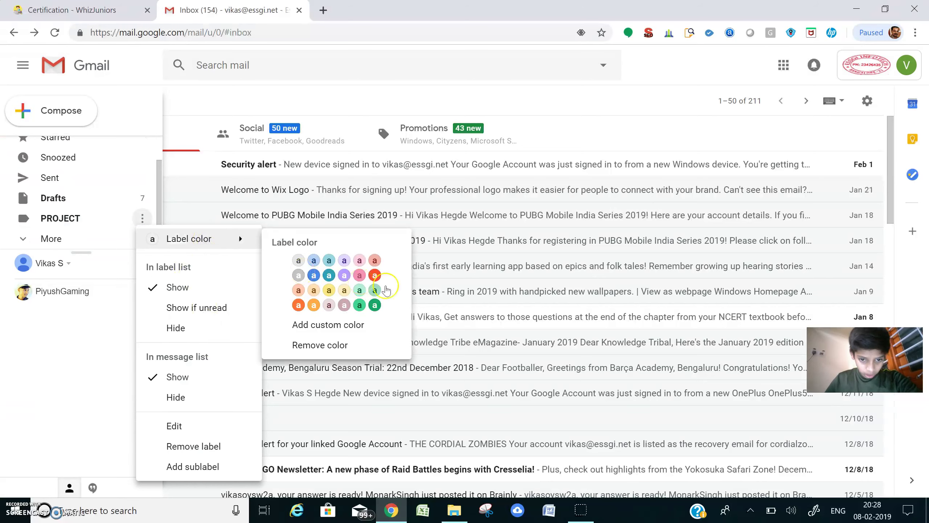
left_click(22, 209)
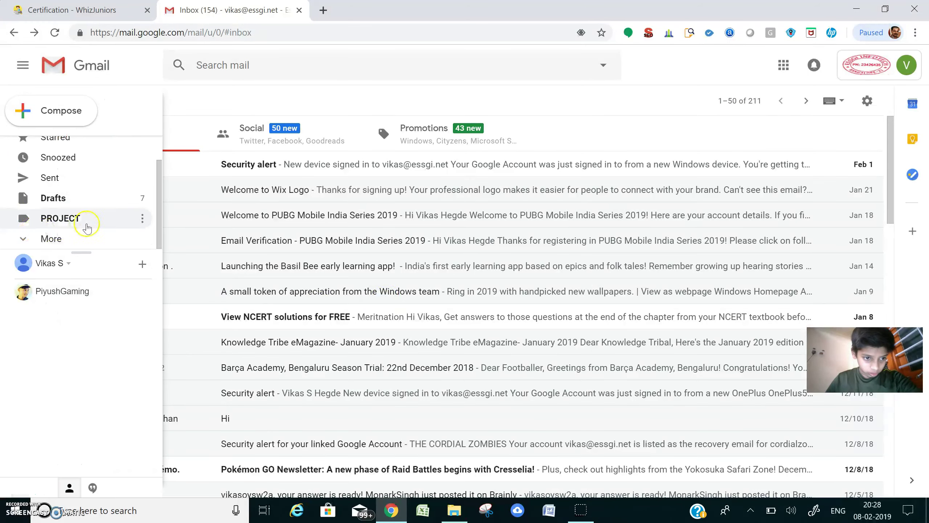
left_click(152, 218)
left_click(142, 215)
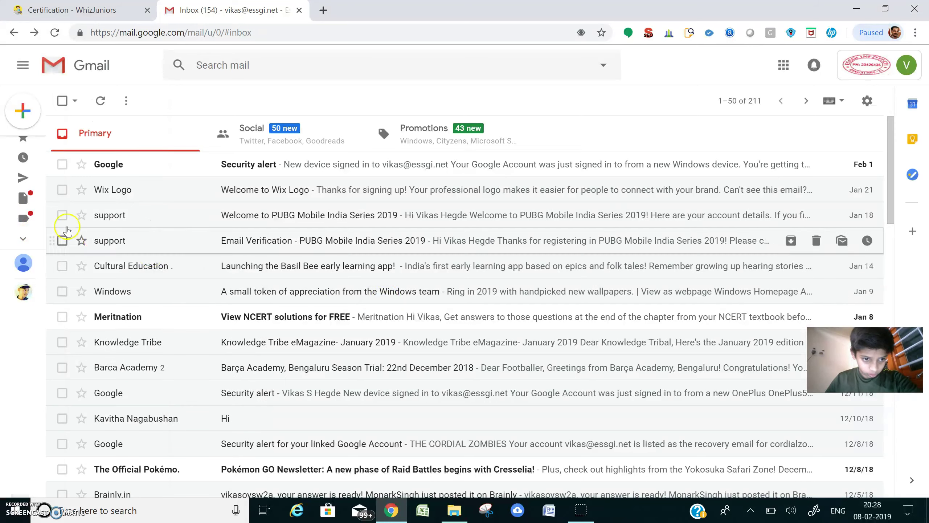
mouse_move(25, 220)
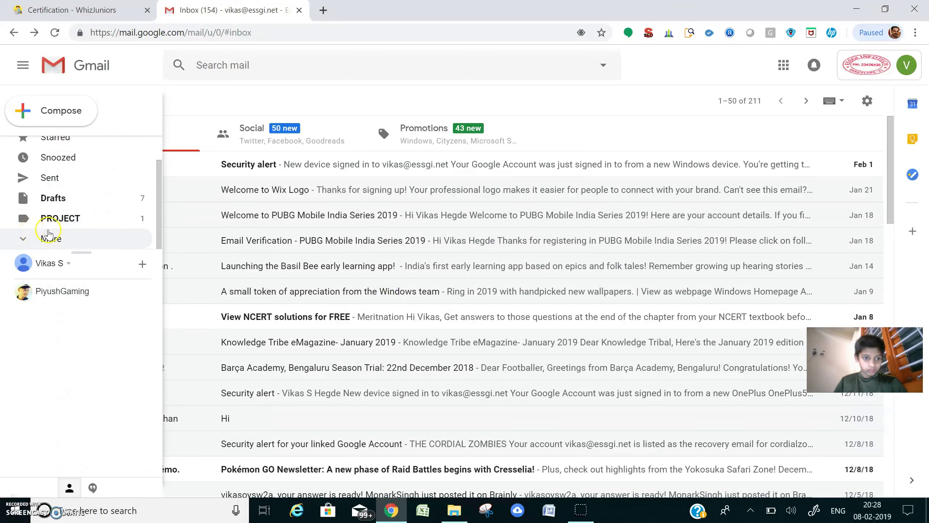
left_click(143, 222)
mouse_move(227, 240)
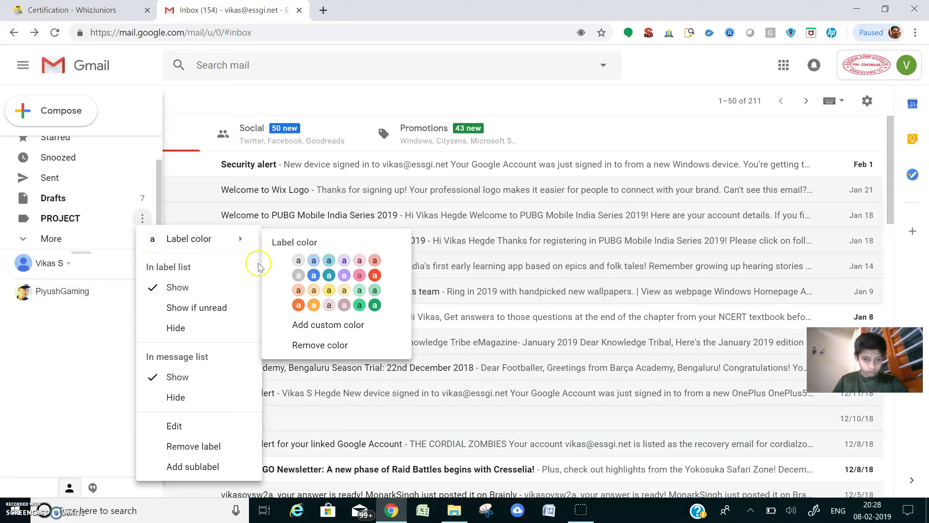
mouse_move(23, 219)
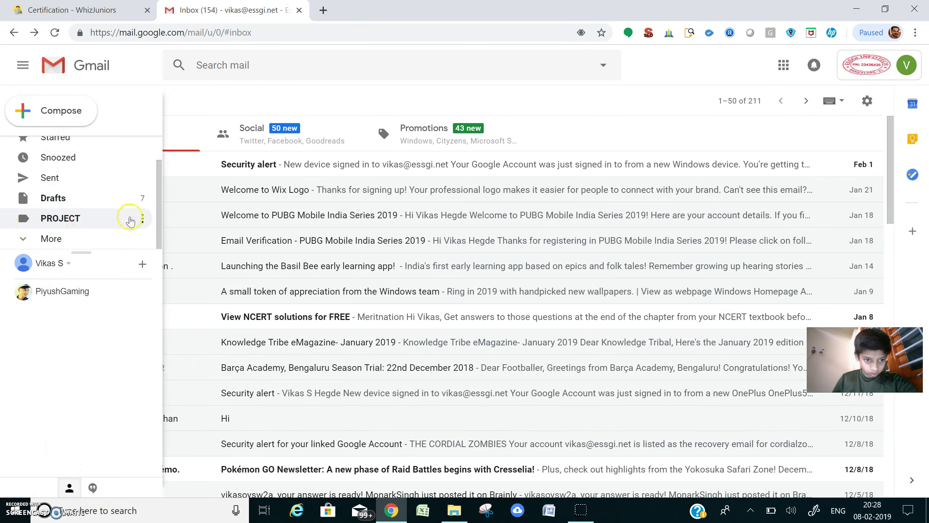
left_click_drag(130, 222, 24, 219)
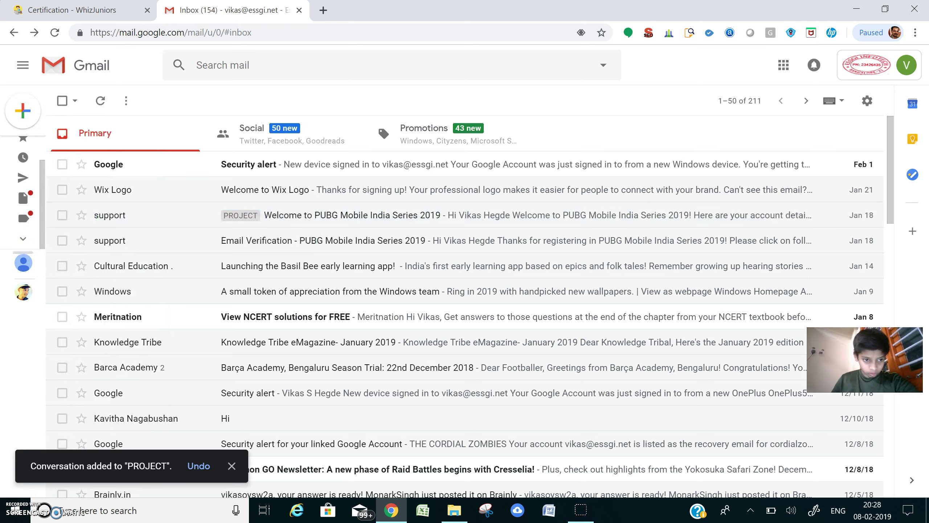
Set the PROJECT label colour to red from its three-dot menu.
left_click(144, 220)
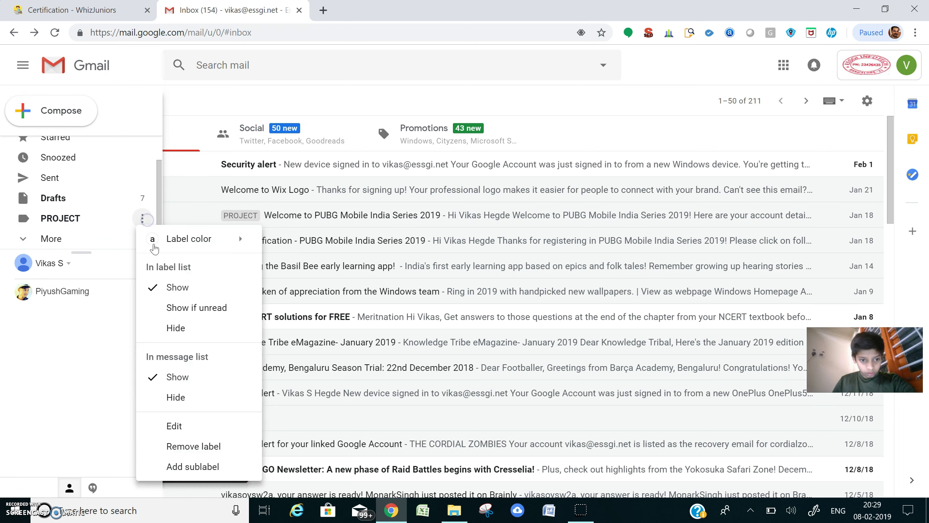
left_click(212, 250)
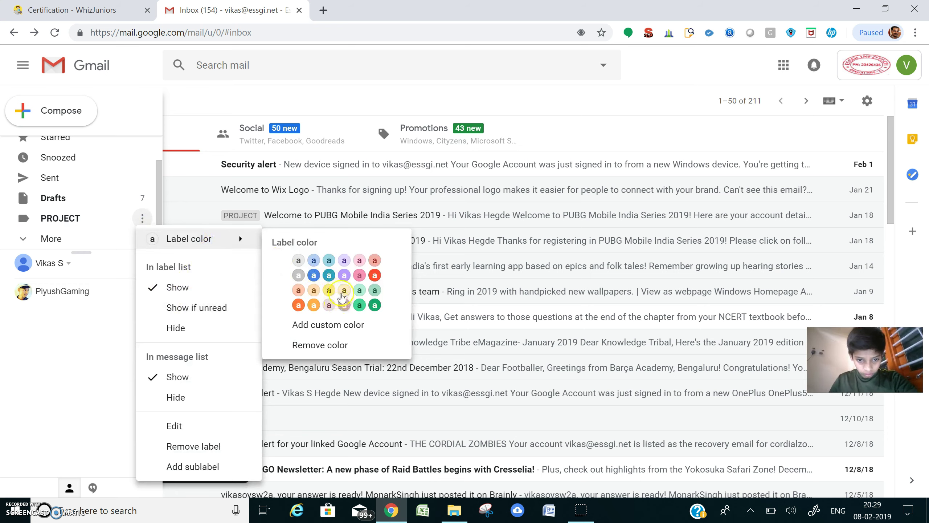
left_click(375, 278)
left_click(373, 269)
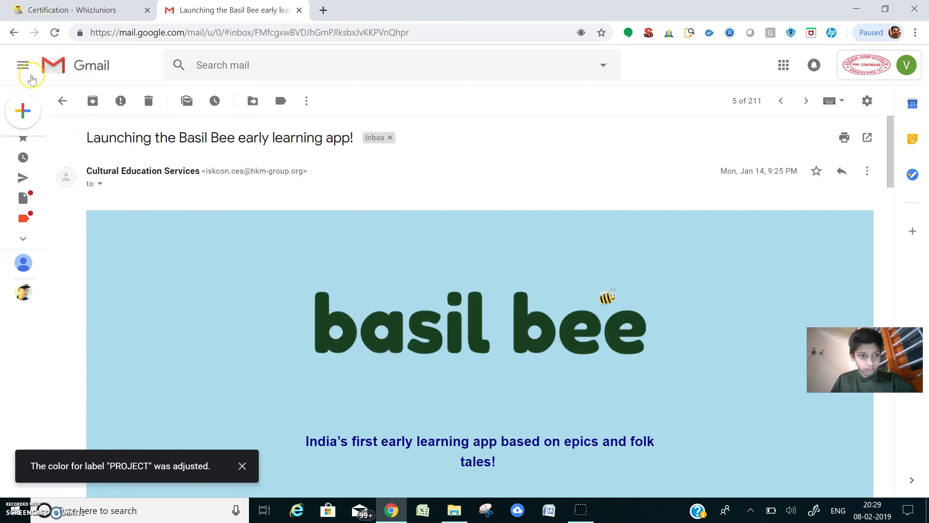
left_click(14, 33)
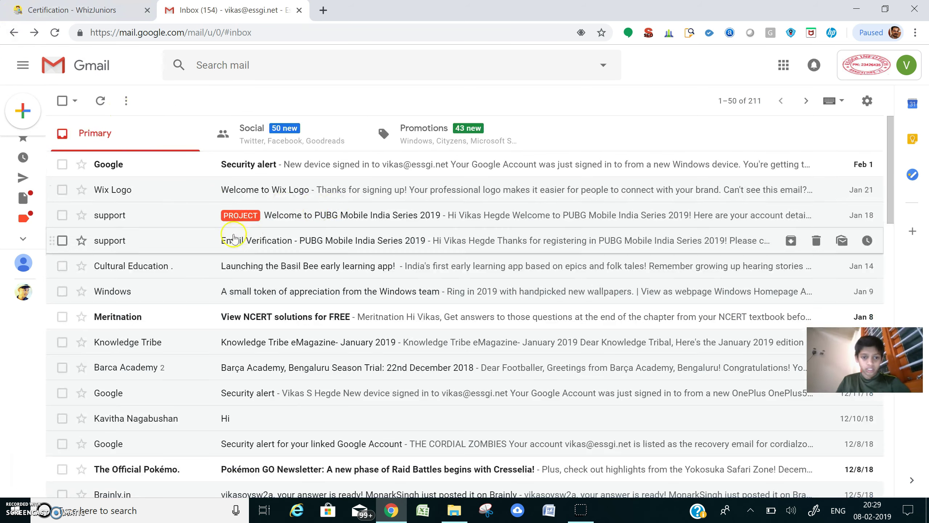
left_click(242, 223)
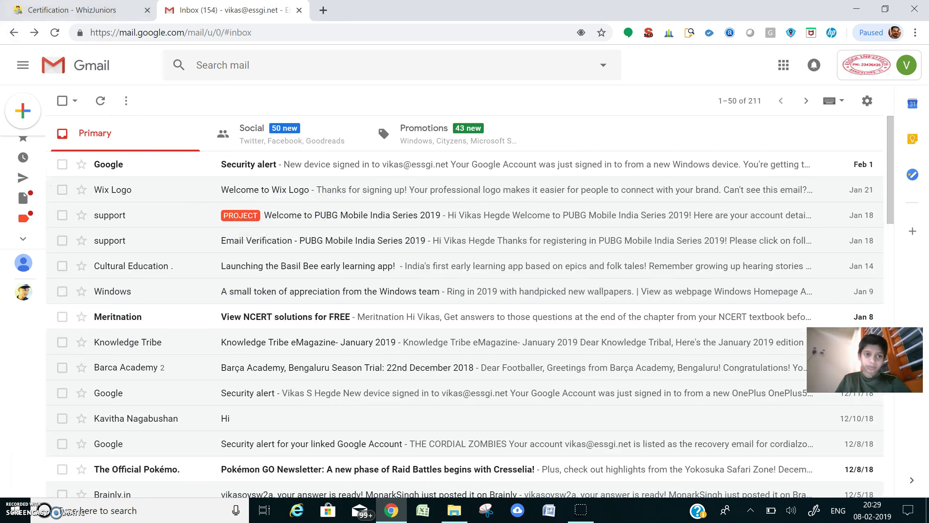
left_click(50, 6)
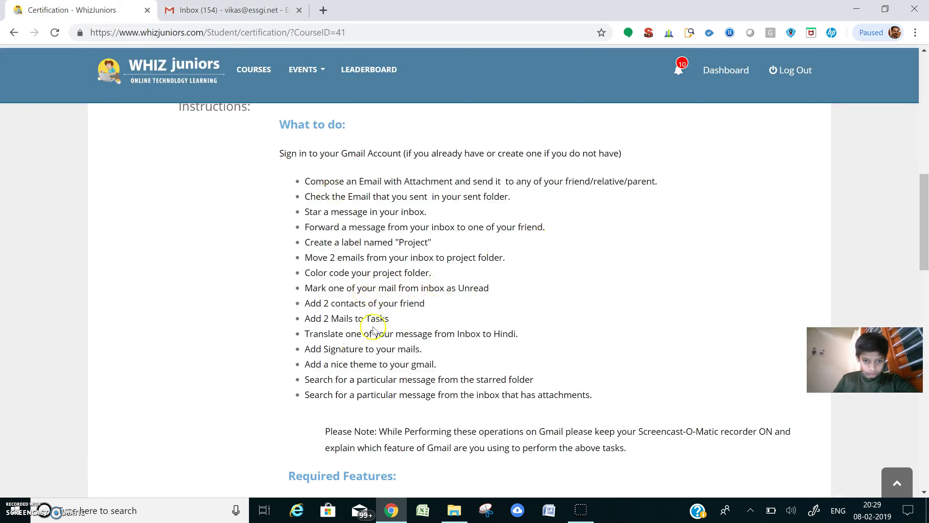
left_click_drag(309, 289, 483, 288)
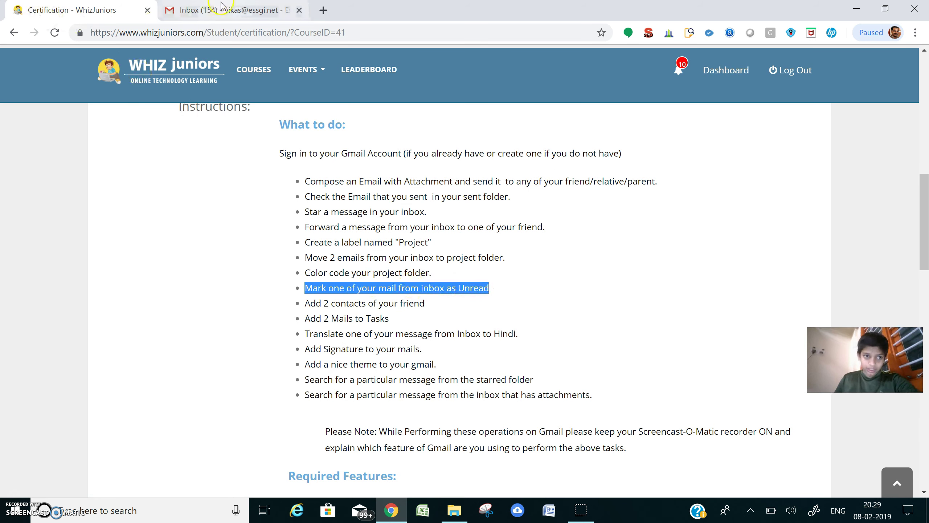
left_click(231, 9)
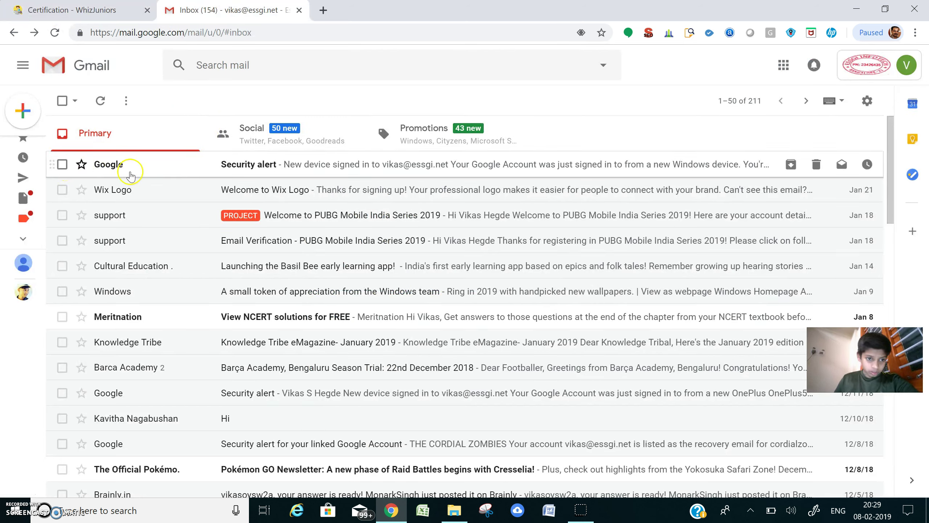
Mark the Google security alert as read, then back as unread.
right_click(208, 173)
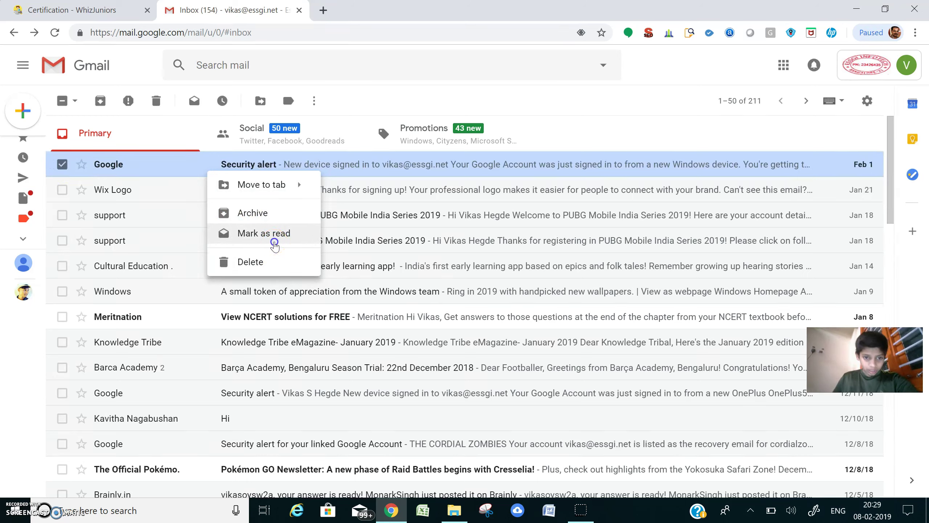
left_click(274, 242)
right_click(277, 164)
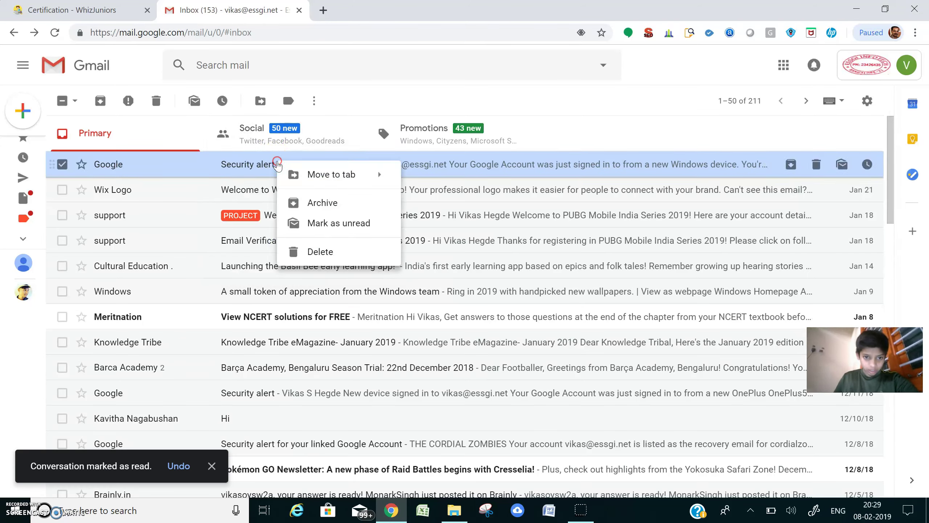
left_click(256, 241)
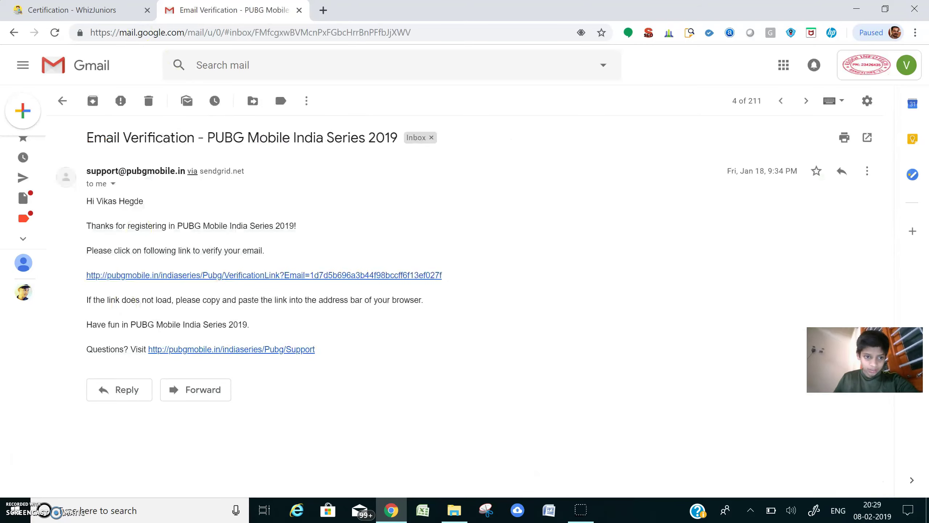
left_click(14, 32)
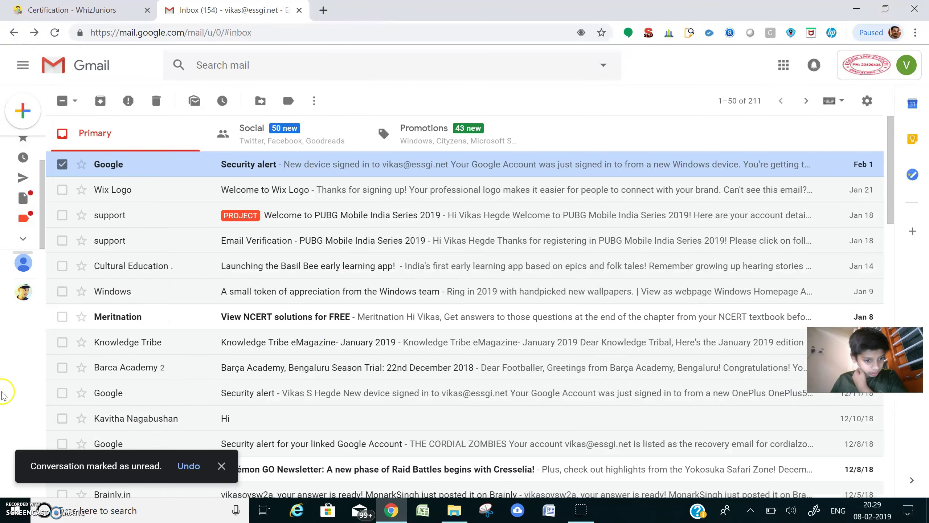
View the NCERT solutions and Basil Bee emails, returning to the inbox each time.
mouse_move(34, 386)
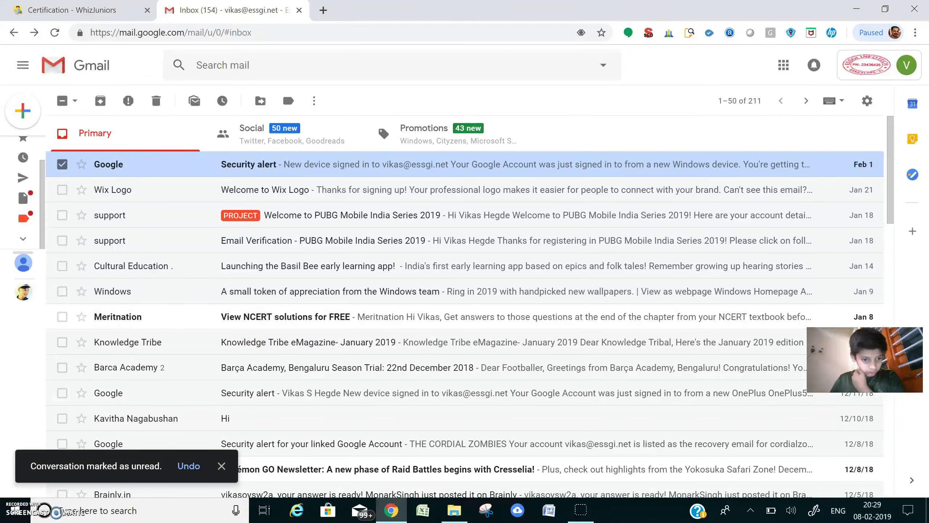
left_click(475, 325)
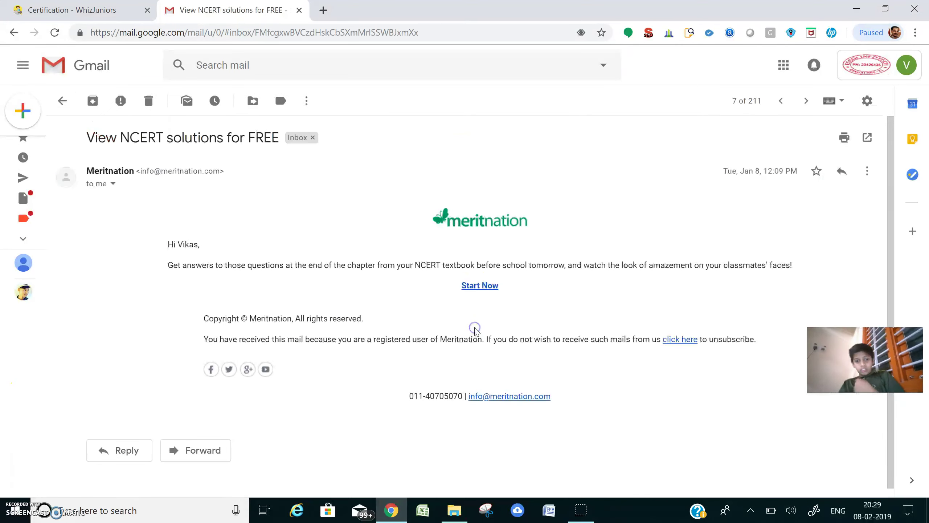
left_click(14, 34)
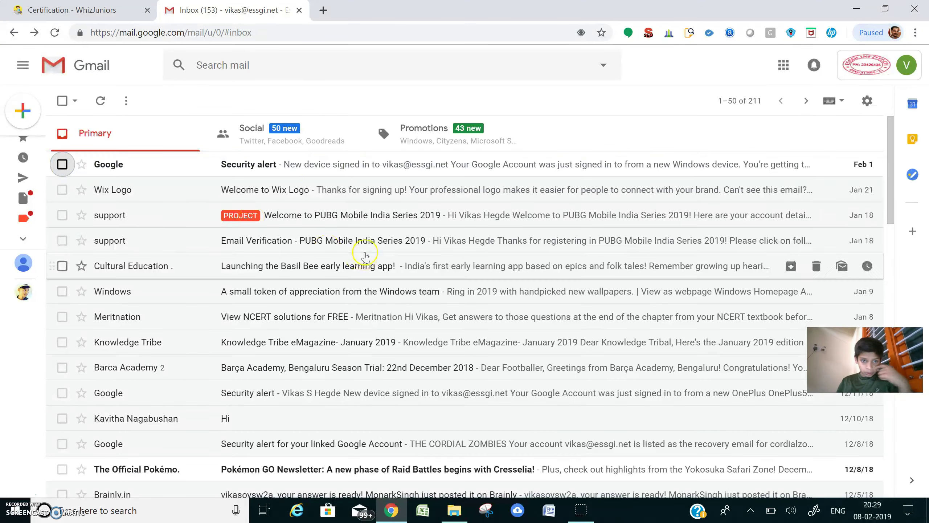
left_click(180, 167)
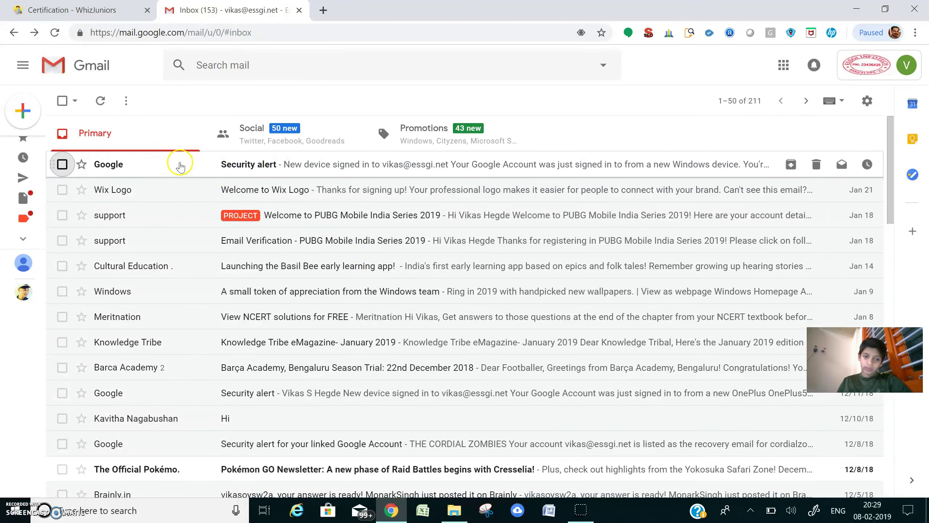
right_click(251, 195)
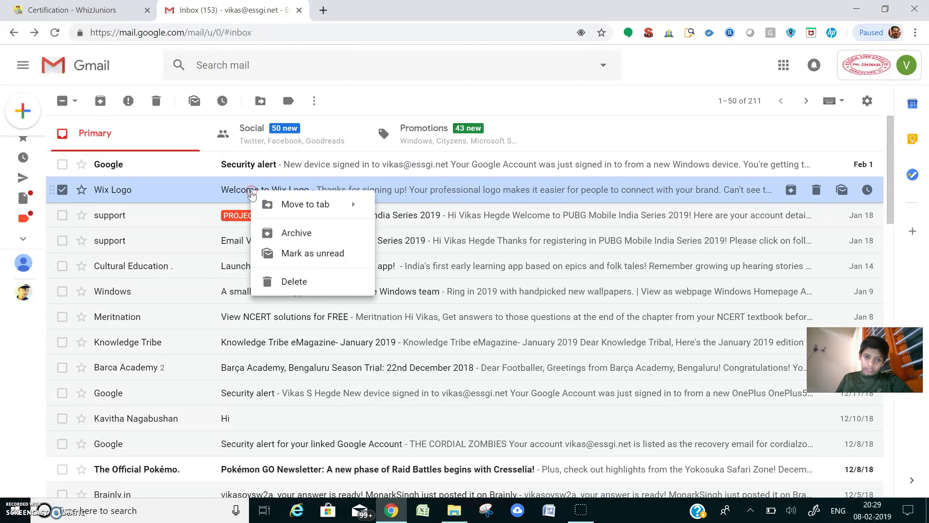
left_click(288, 260)
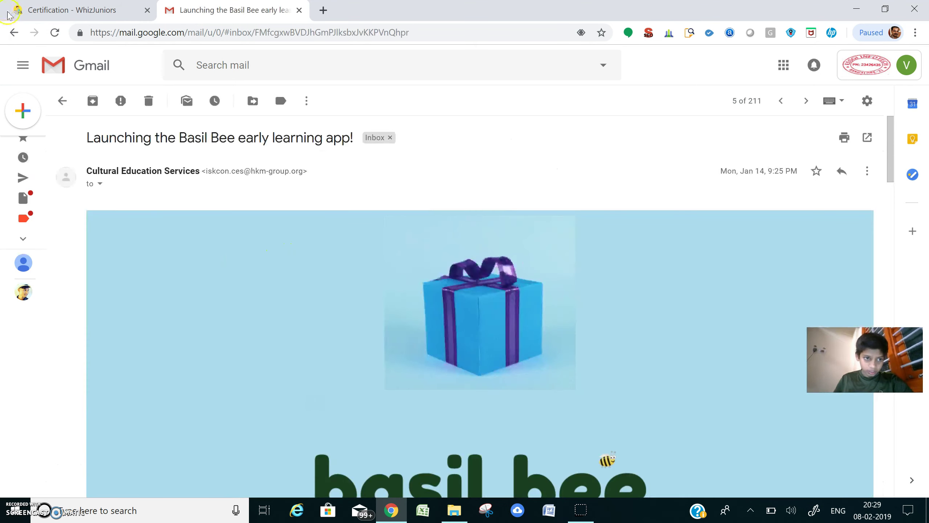
left_click(13, 32)
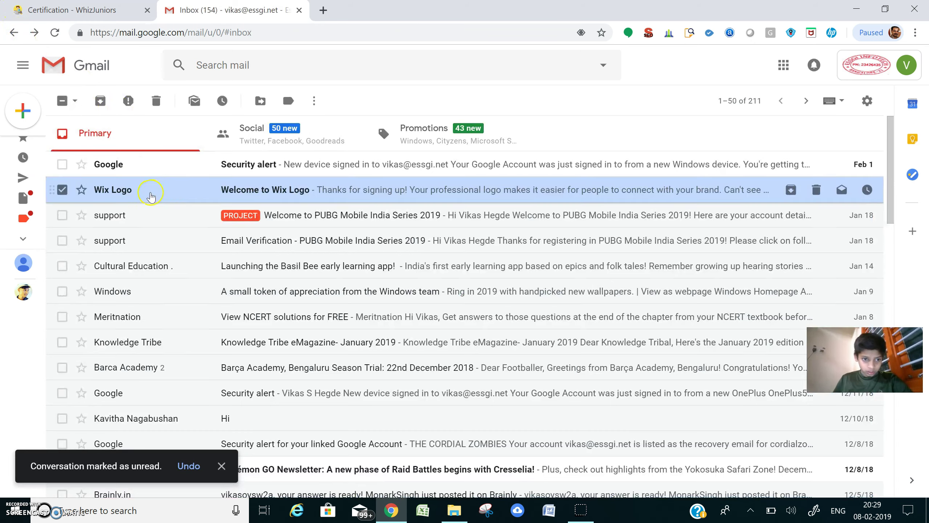
Mark the Welcome to Wix Logo email as unread from its right-click menu.
left_click(150, 193)
left_click(14, 33)
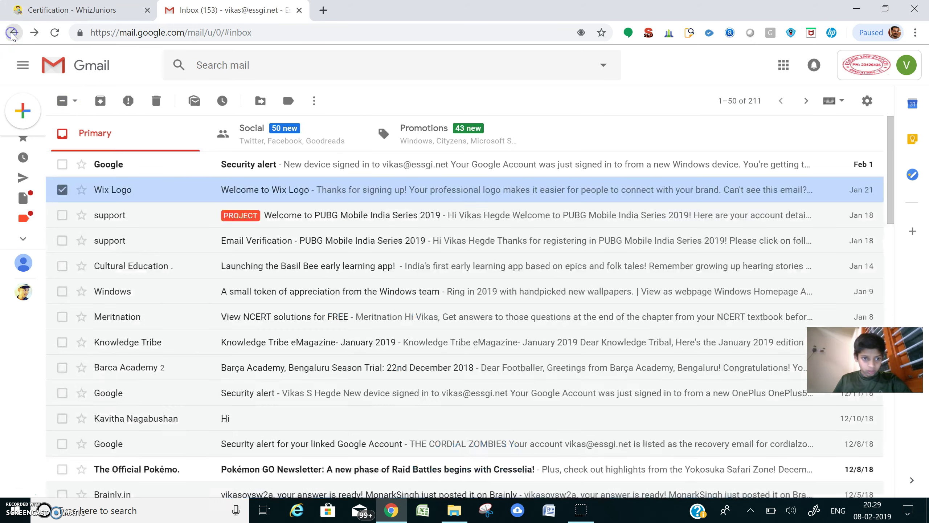
left_click(62, 189)
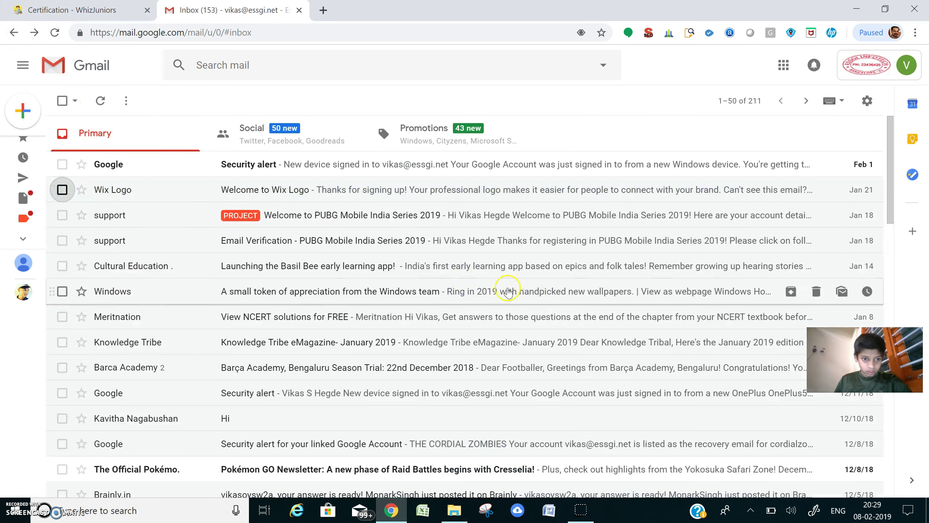
right_click(186, 190)
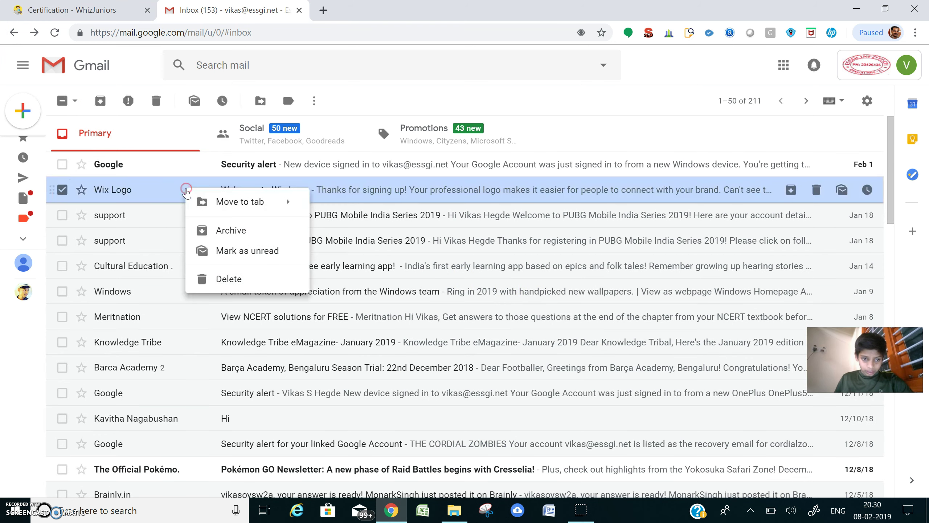
left_click(234, 251)
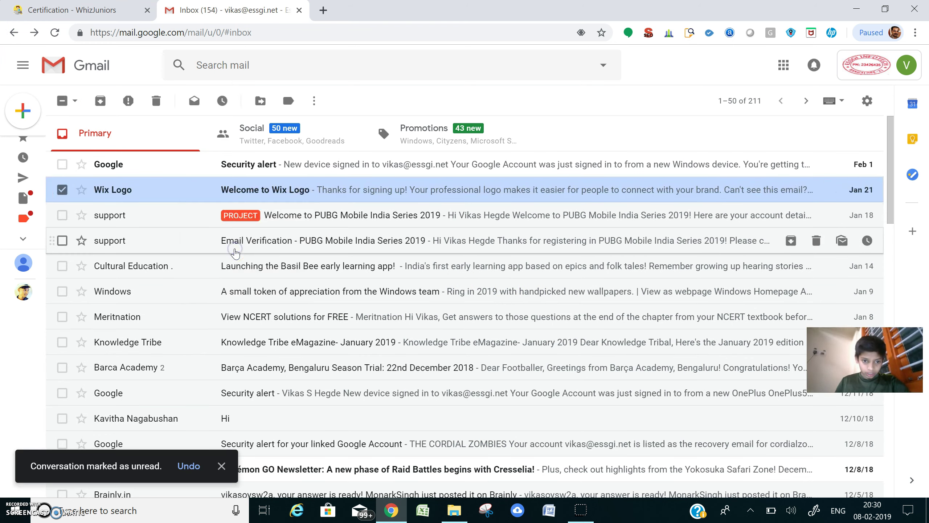
left_click(63, 189)
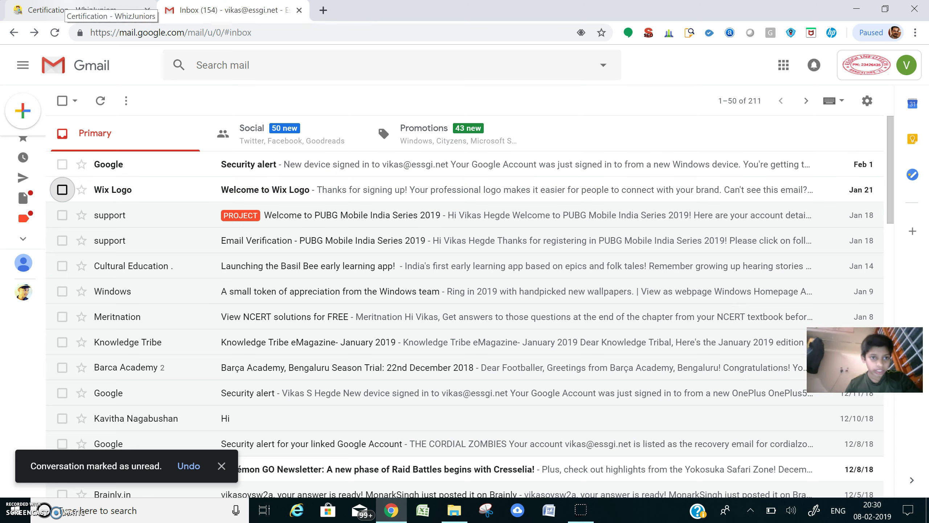
left_click(70, 10)
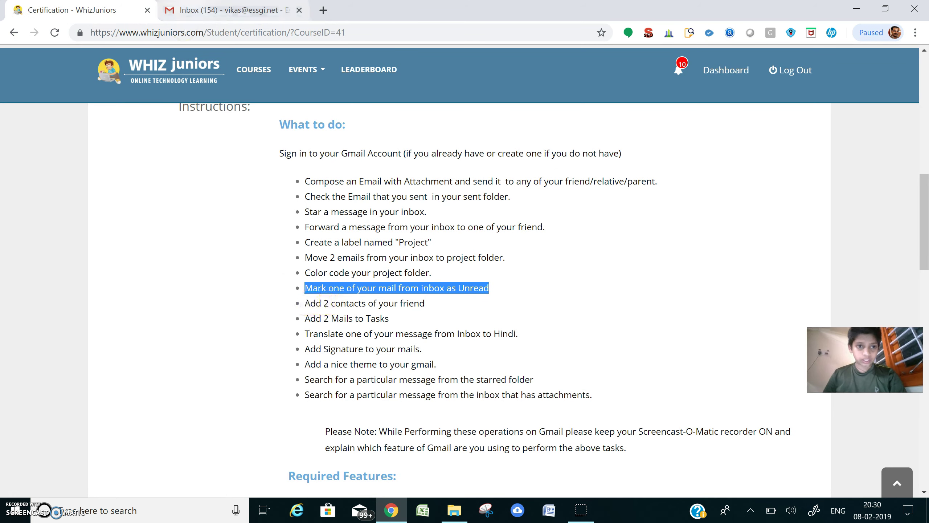
left_click(256, 10)
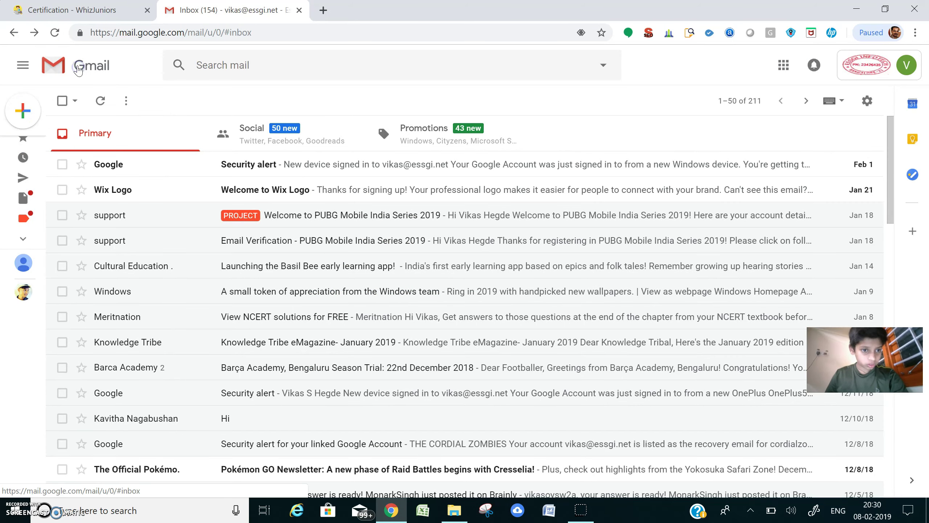
Pin the sidebar open with the Main menu and expand More to list all labels.
left_click(25, 66)
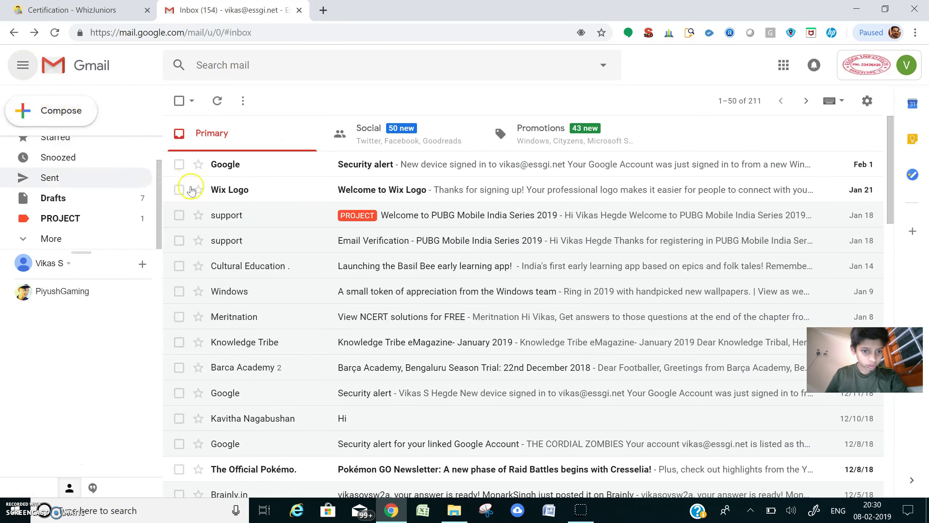
left_click(131, 236)
left_click_drag(157, 183, 172, 163)
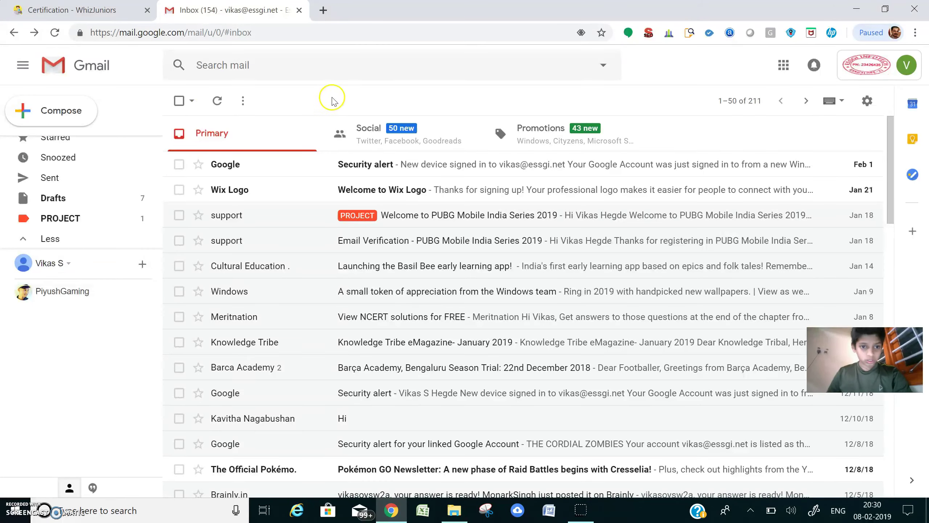
Launch Google Contacts from the Google apps grid into a new tab.
left_click(245, 96)
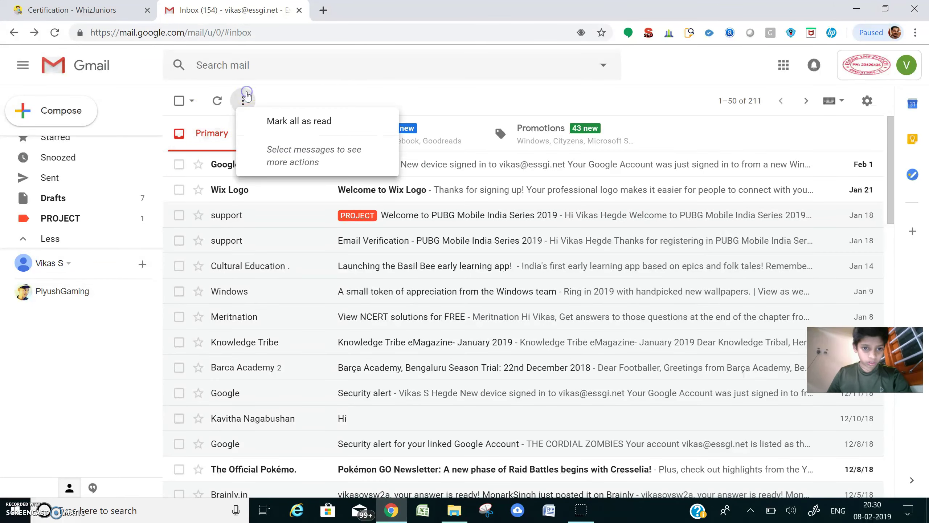
left_click(387, 91)
left_click(862, 62)
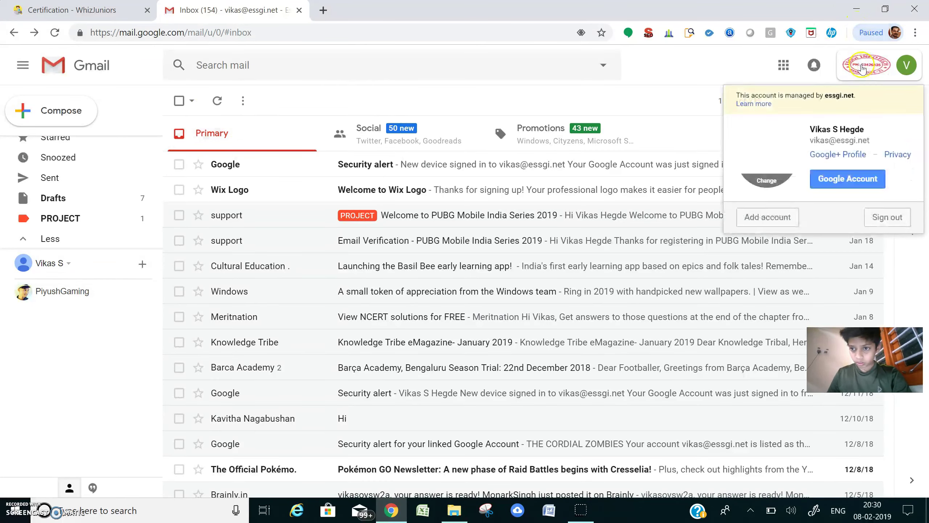
left_click(695, 123)
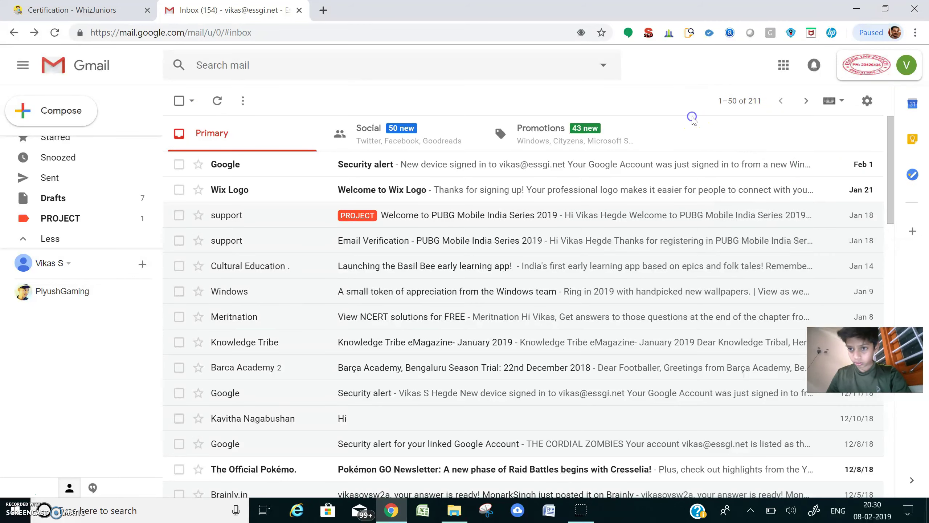
left_click(783, 65)
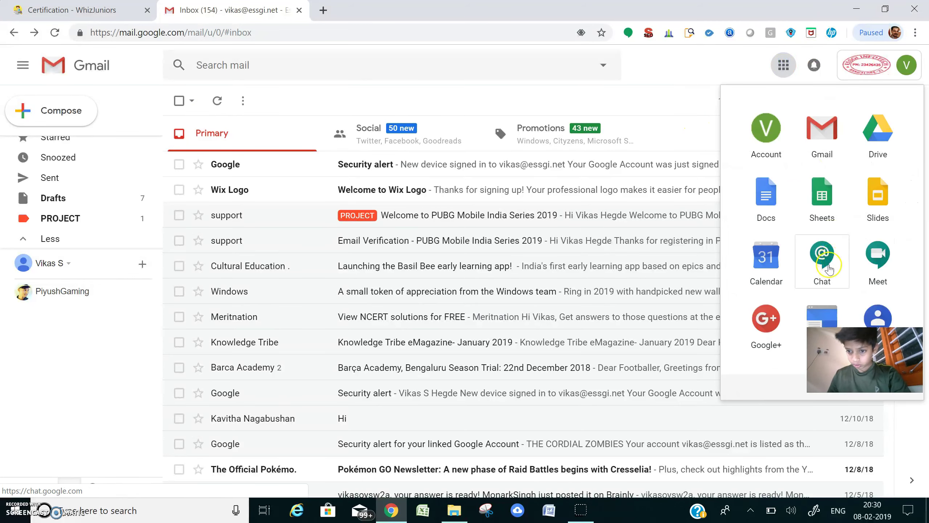
left_click(888, 315)
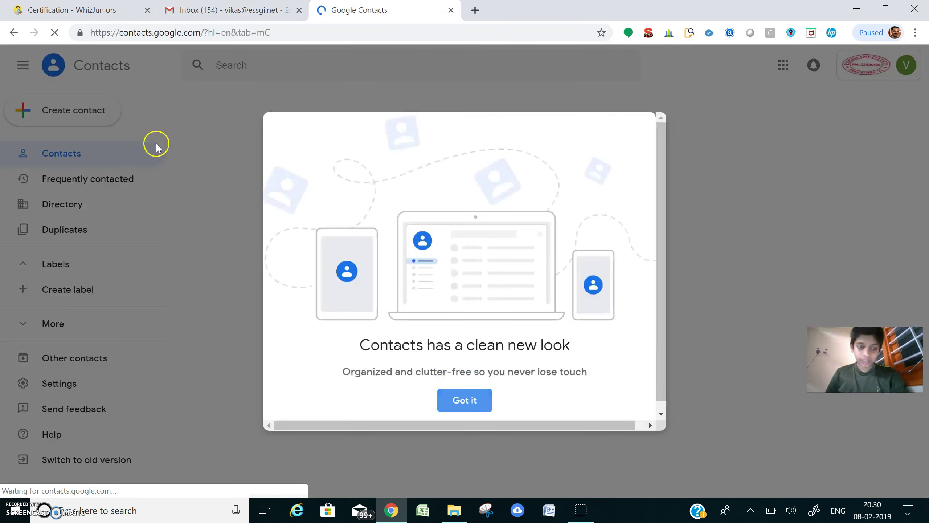
Save a new contact with a first name and mobile number, then return to WhizJuniors.
left_click(466, 399)
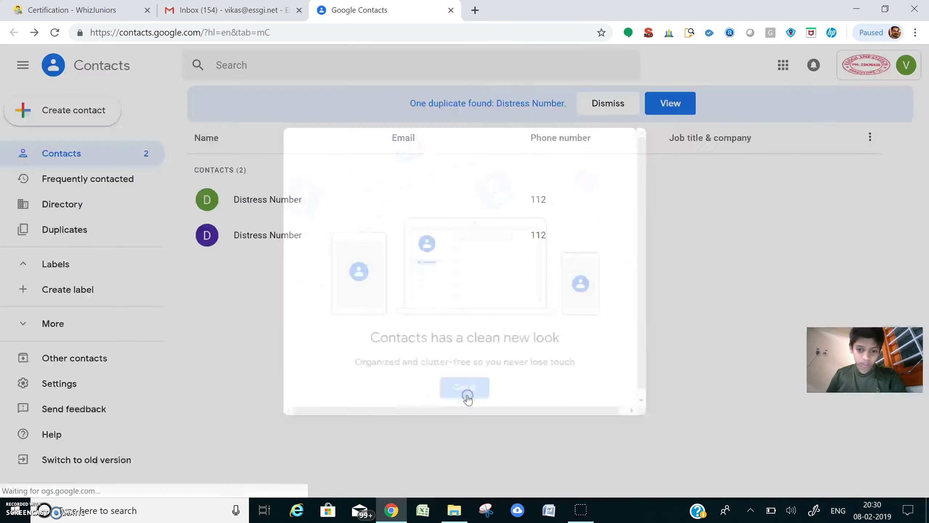
left_click(83, 115)
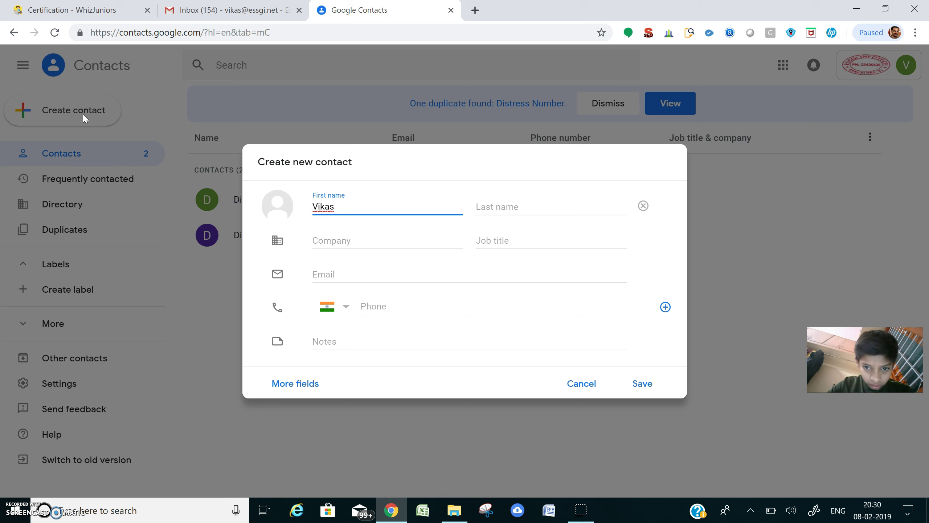
left_click(421, 306)
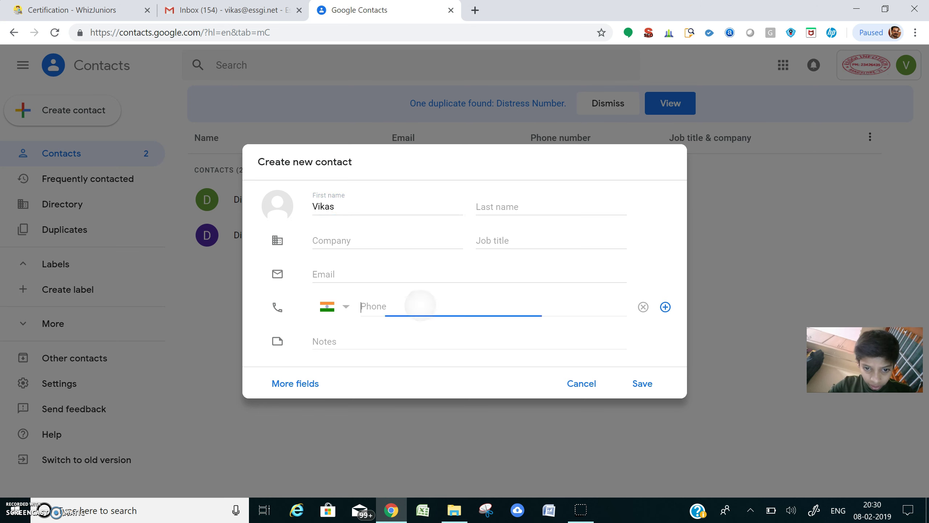
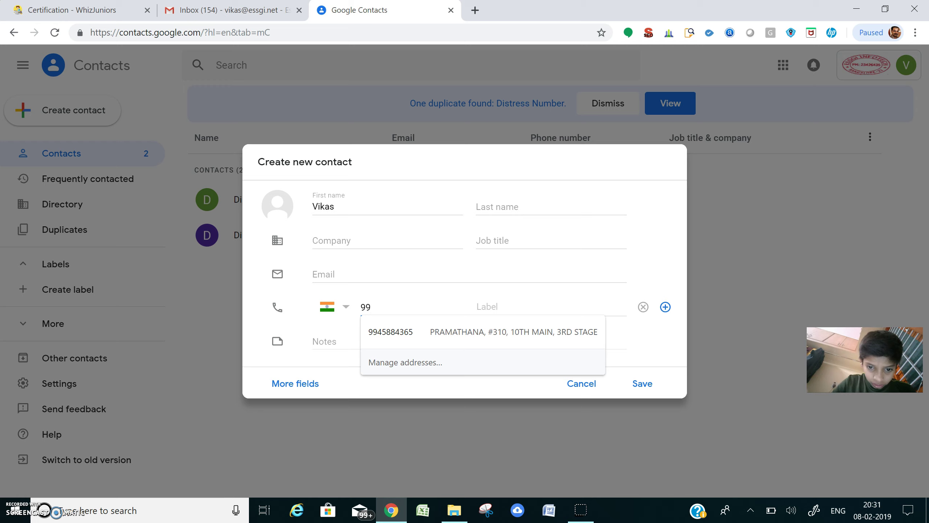
left_click(406, 362)
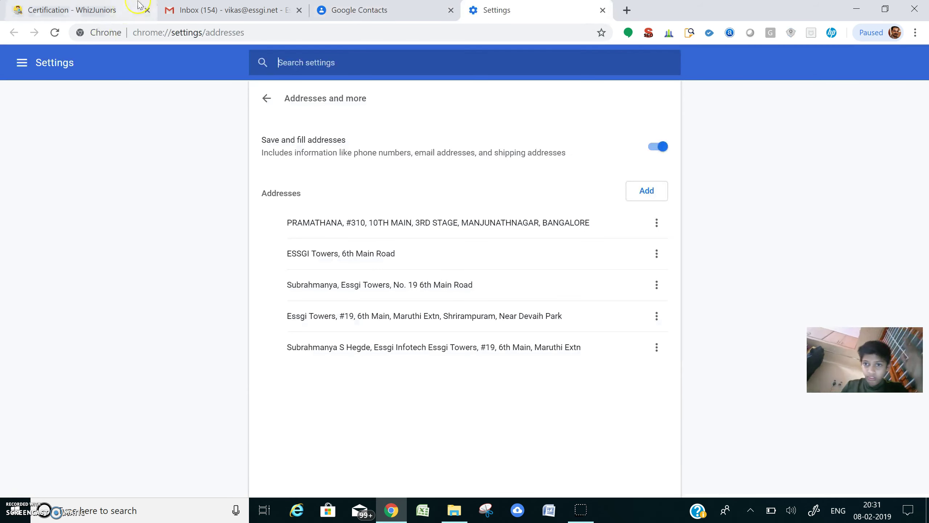
left_click(602, 11)
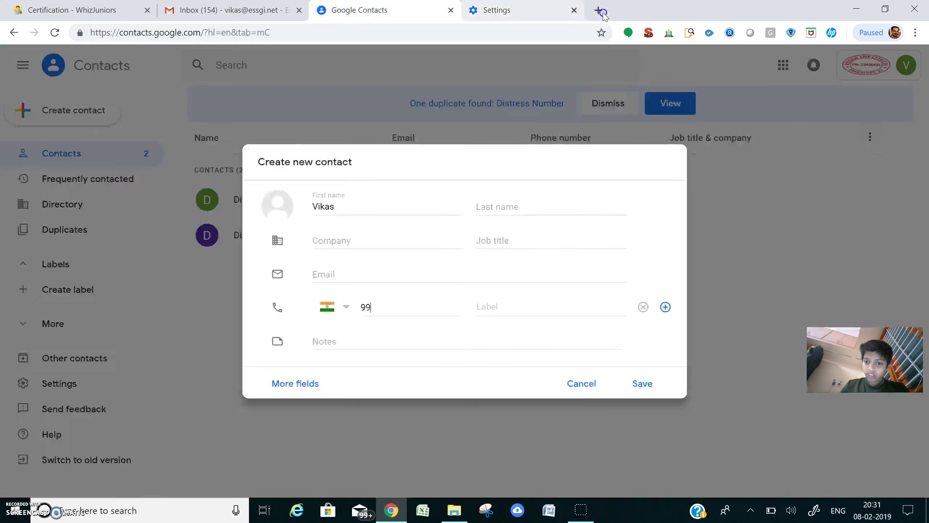
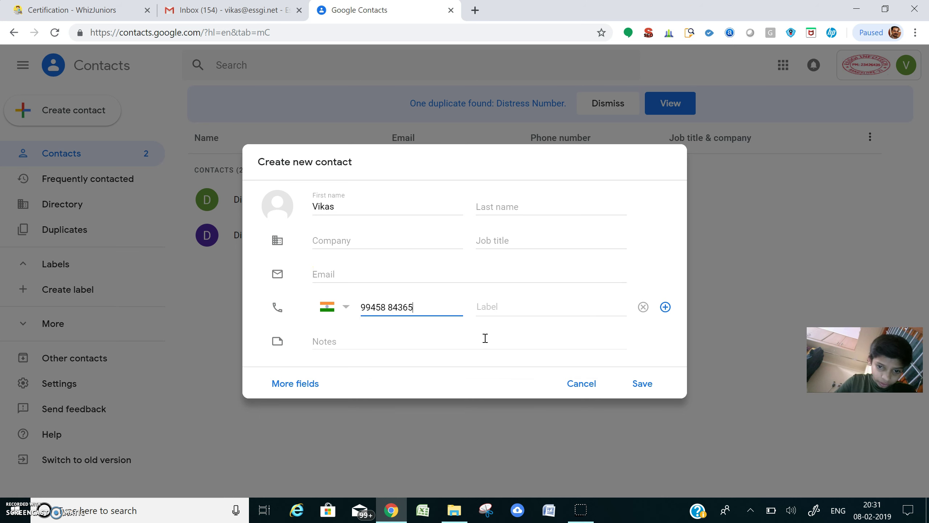
left_click(642, 385)
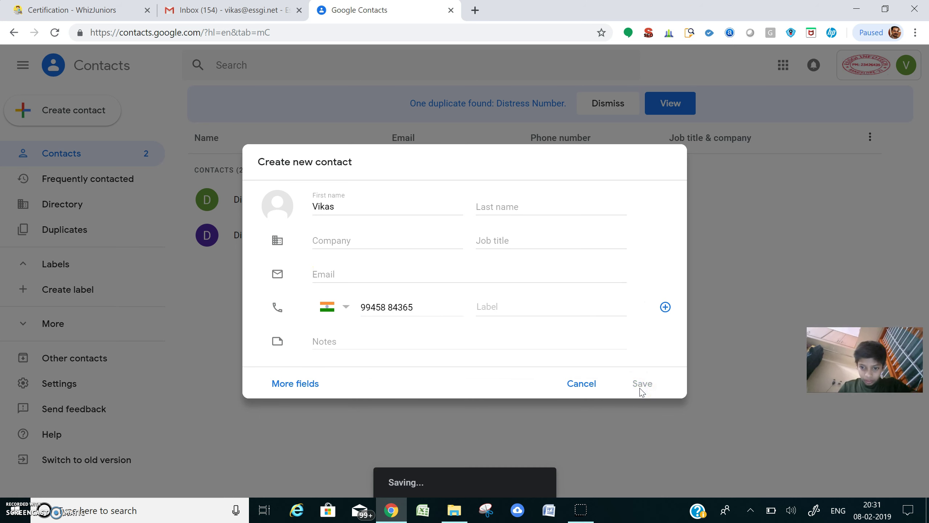
left_click(661, 400)
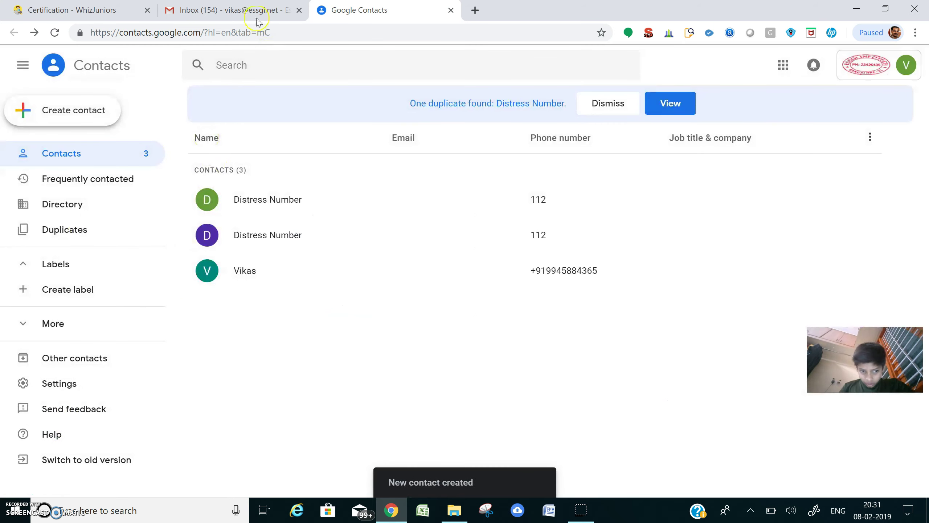
left_click(110, 5)
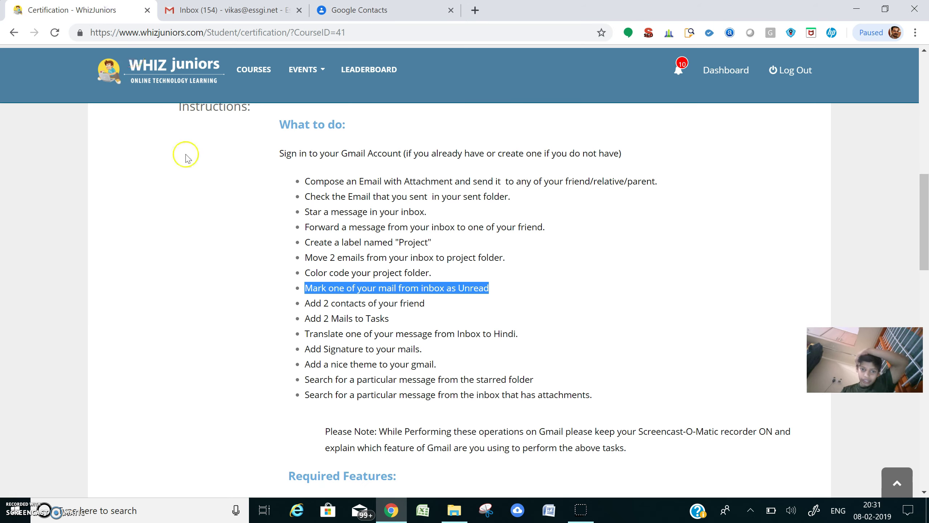
Read over the 'Add 2 Mails to Tasks' instruction in WhizJuniors, then return to the Gmail inbox.
left_click_drag(311, 318, 395, 322)
left_click(400, 323)
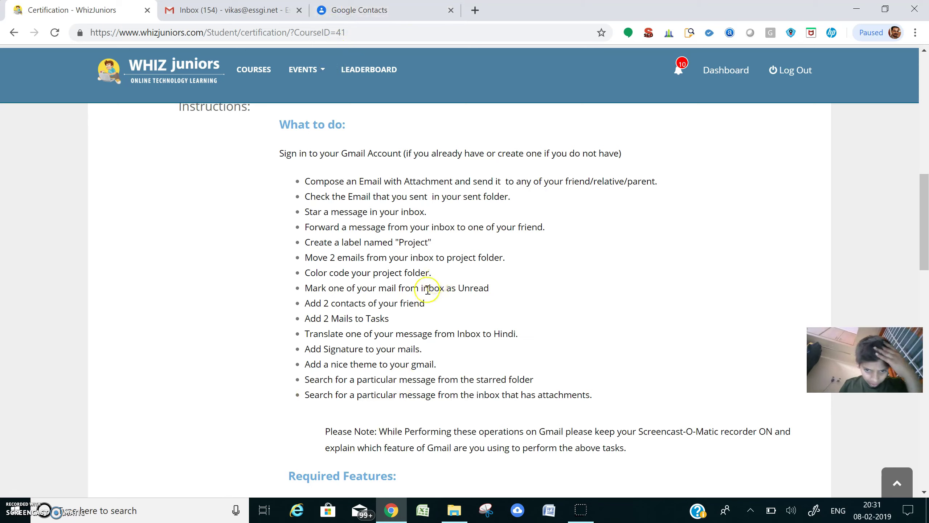
left_click(210, 11)
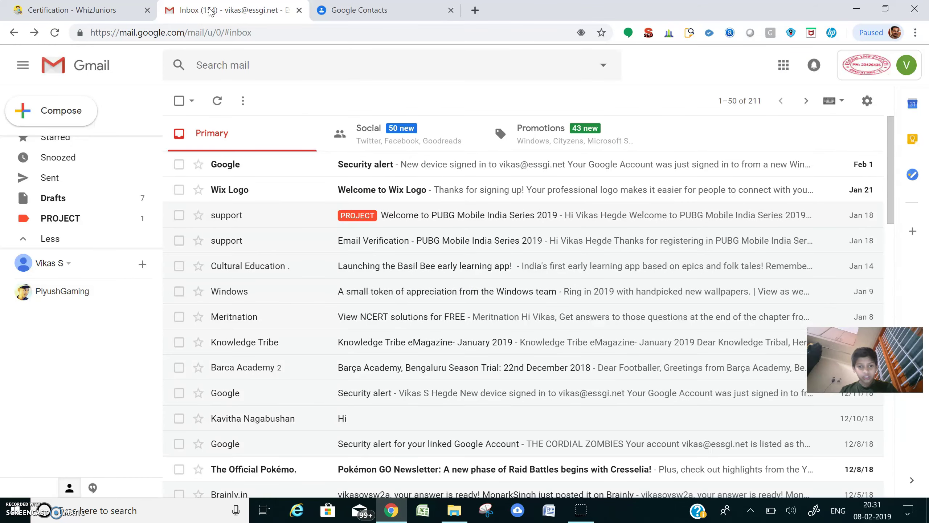
Open the Basil Bee early learning app email and choose Translate message.
left_click(410, 271)
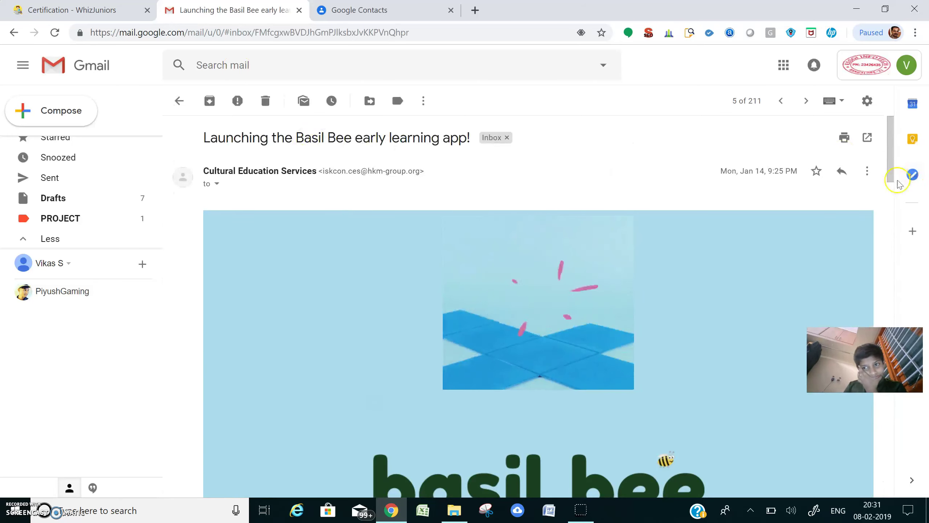
left_click(867, 171)
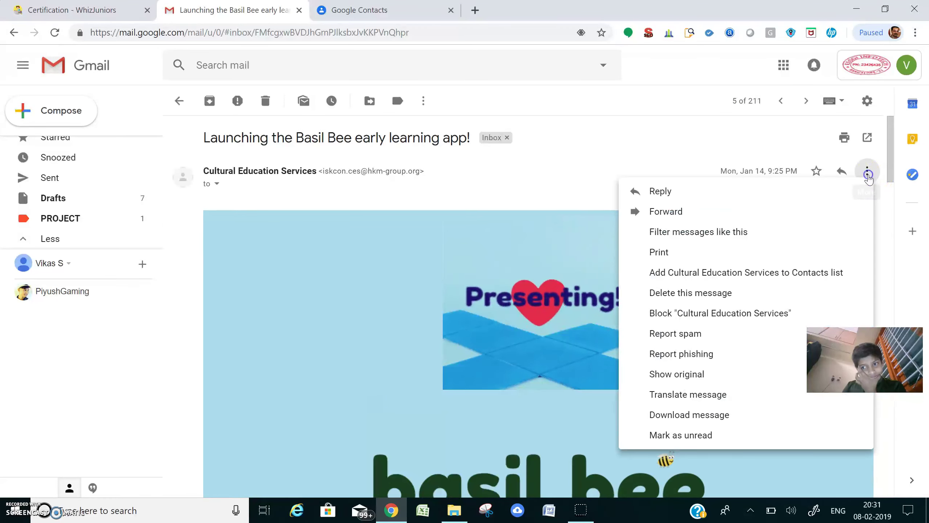
left_click(736, 398)
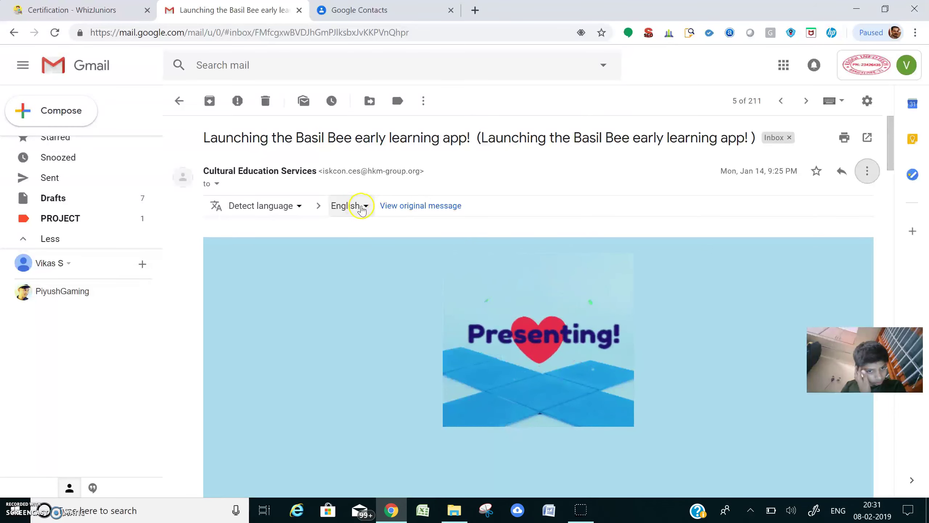
Set the translation from English to Hindi.
left_click(299, 206)
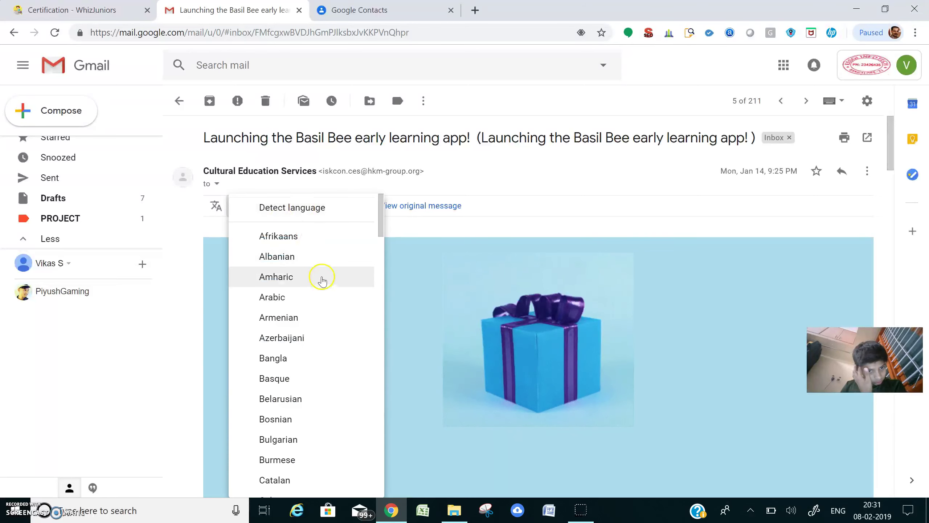
left_click_drag(383, 211, 387, 405)
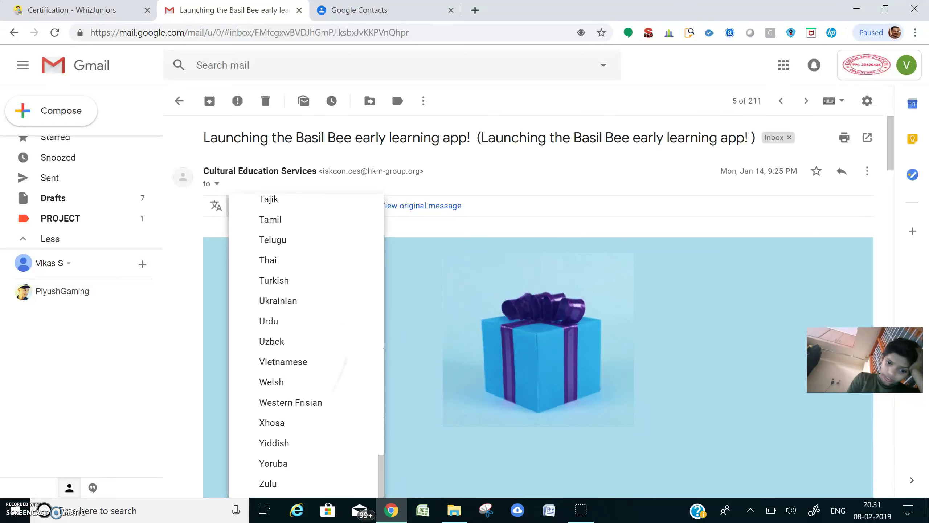
scroll(306, 344, "up", 5)
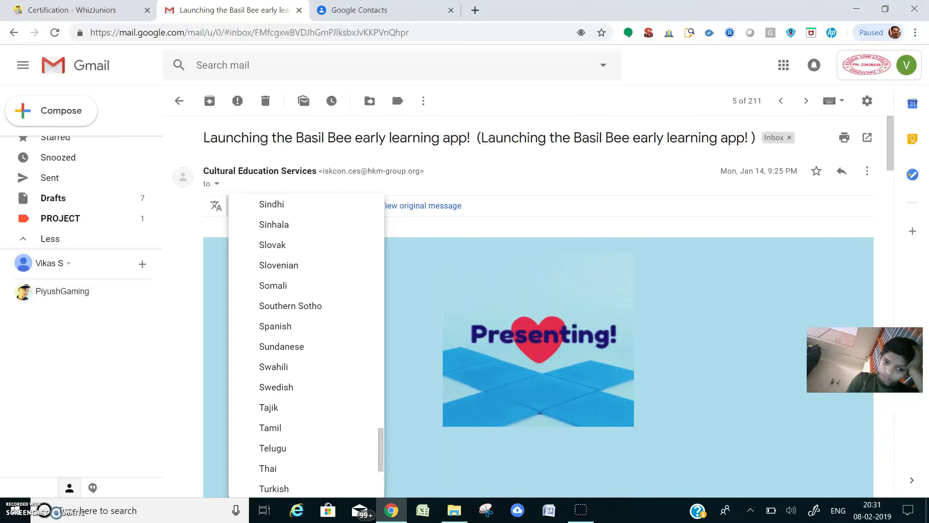
scroll(307, 344, "up", 2)
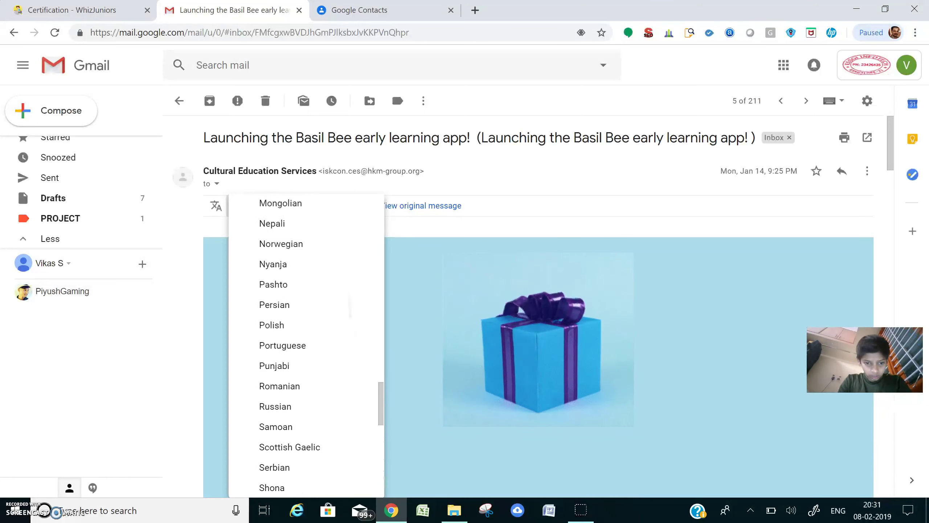
scroll(306, 344, "down", 2)
scroll(307, 344, "up", 4)
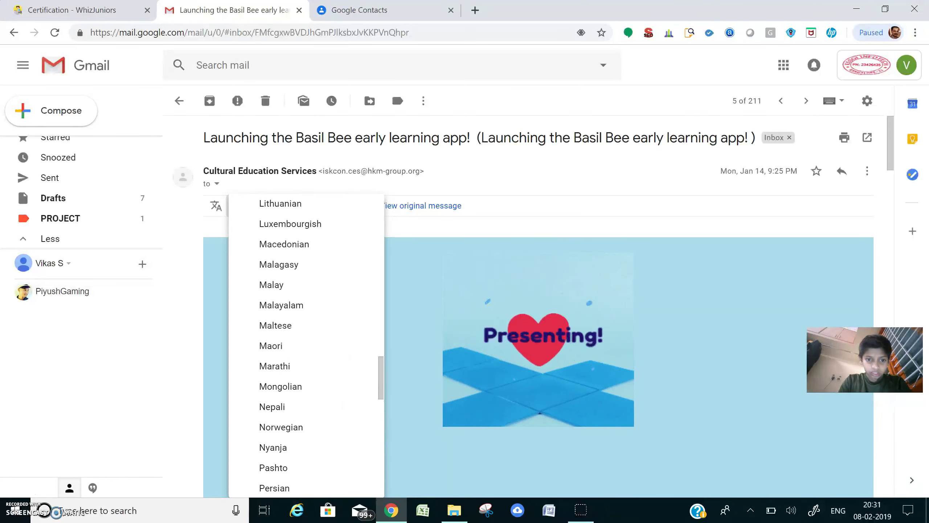
scroll(307, 344, "up", 4)
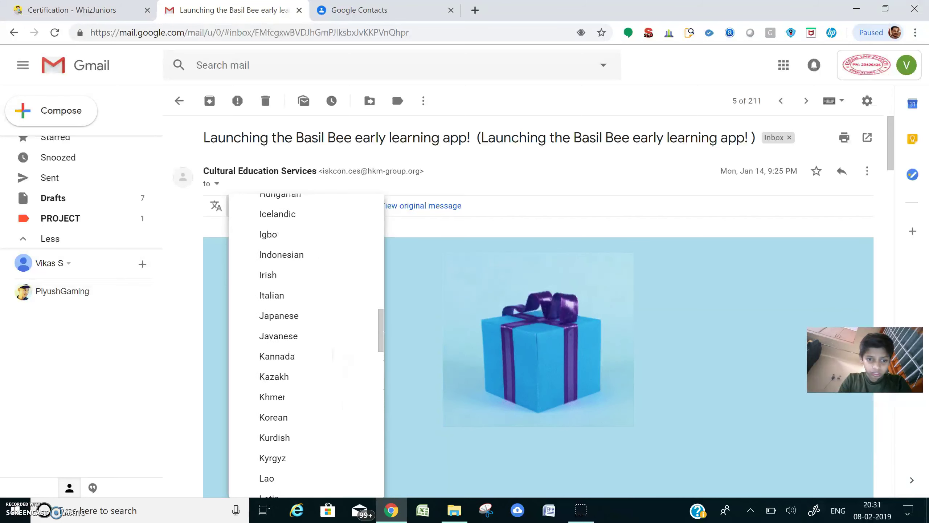
scroll(307, 344, "up", 7)
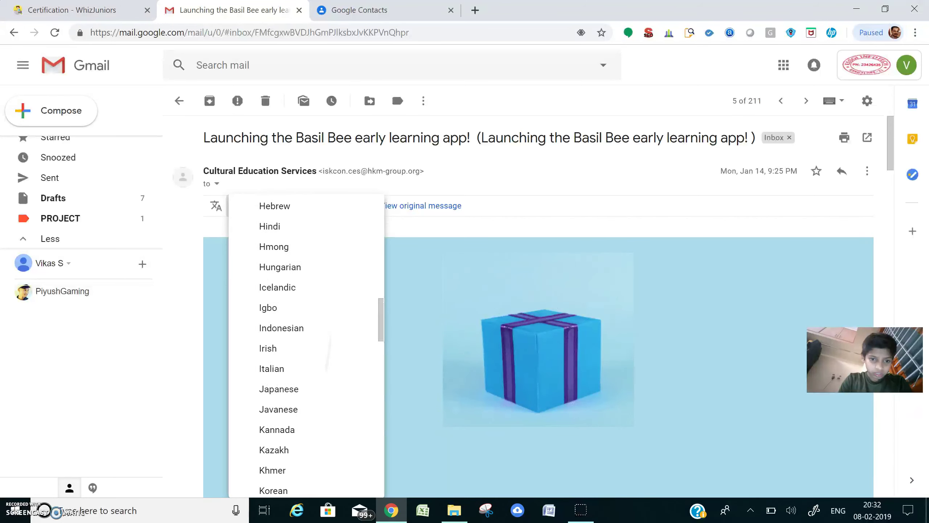
scroll(306, 344, "up", 3)
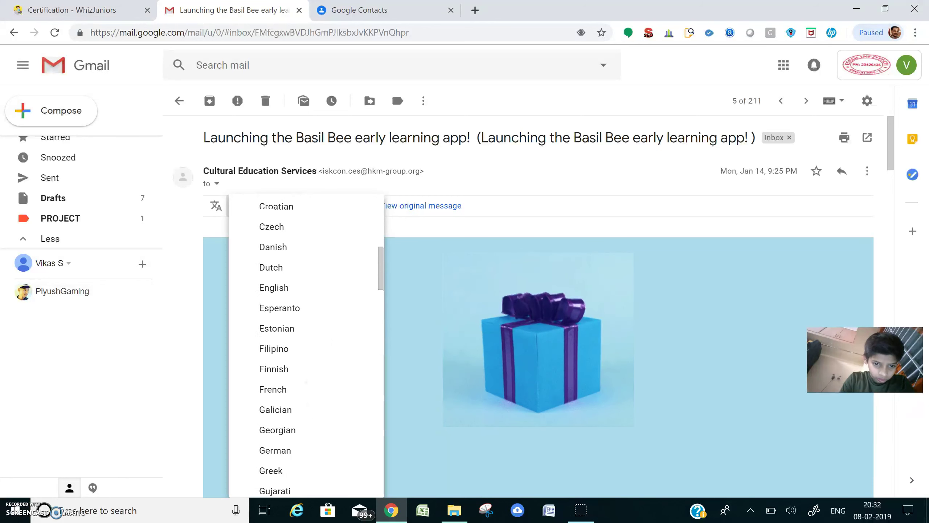
left_click(274, 279)
left_click(315, 206)
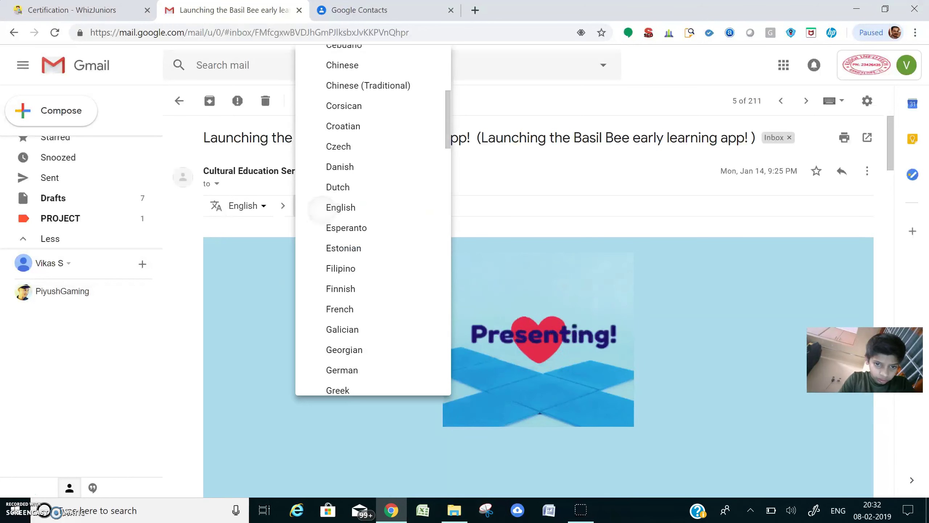
scroll(351, 329, "down", 5)
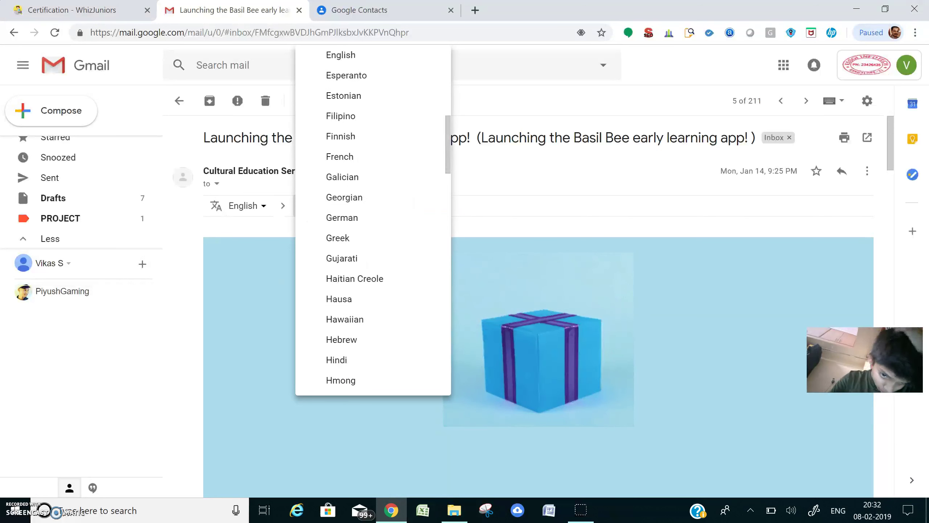
left_click(351, 360)
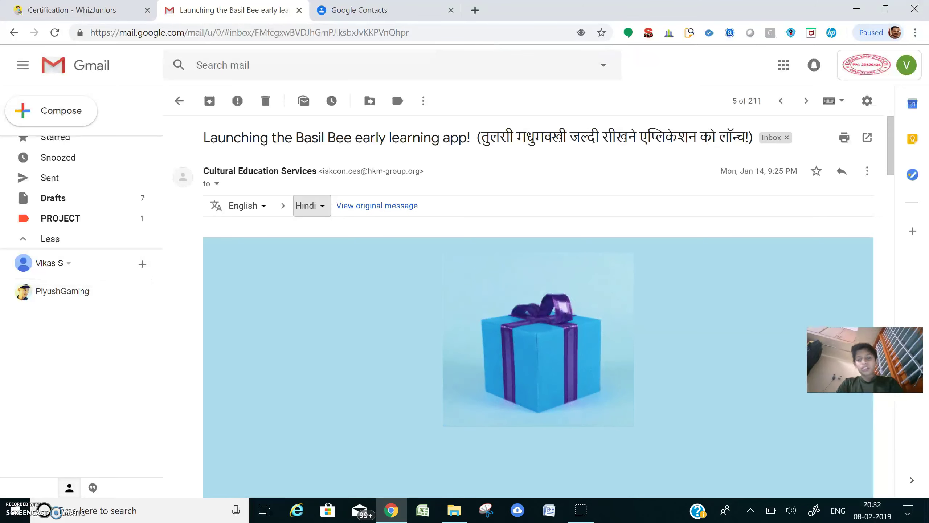
Scroll through the Hindi-translated email, then go back to the WhizJuniors instructions.
scroll(538, 308, "down", 15)
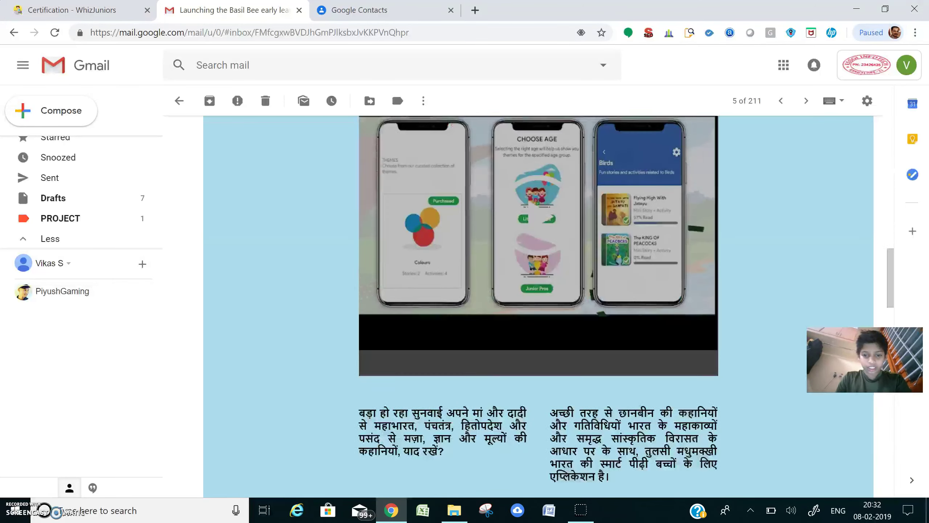
scroll(538, 302, "down", 8)
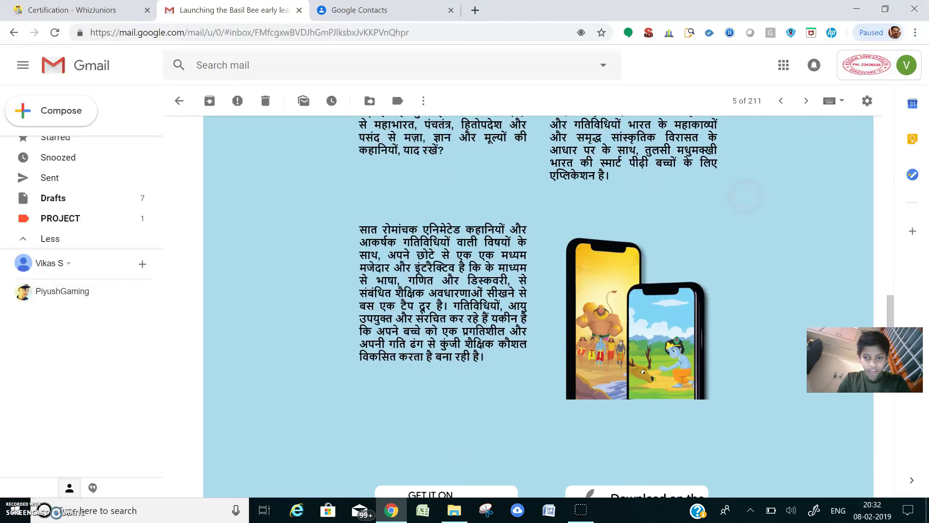
scroll(538, 308, "down", 15)
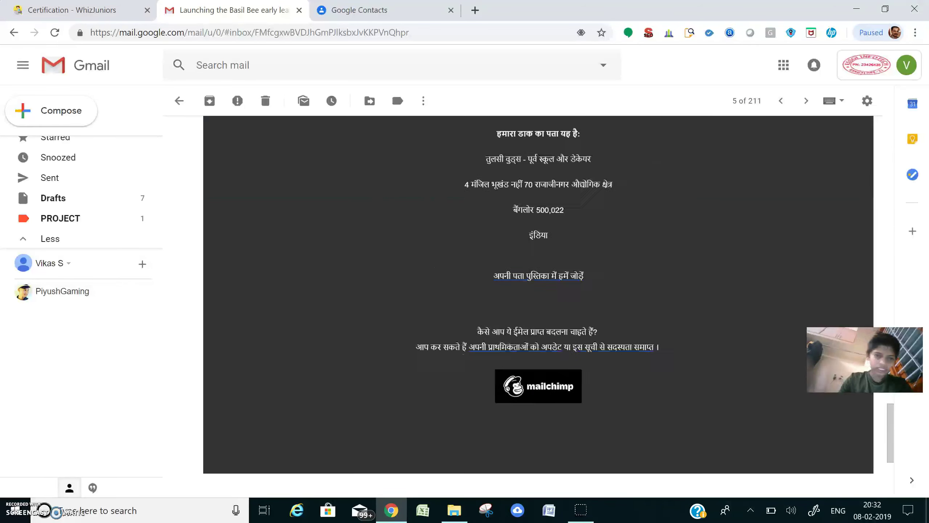
scroll(538, 307, "down", 1)
key("ctrl+shift+Tab")
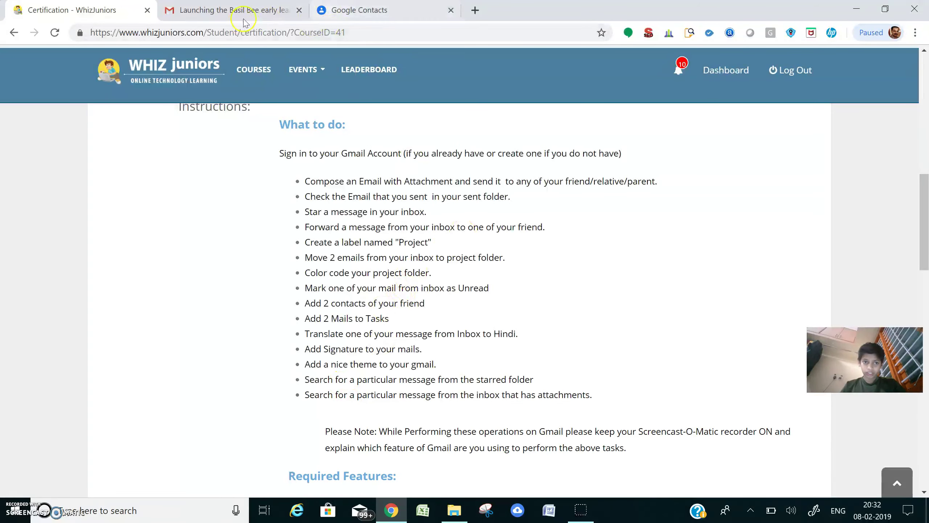
Take Gmail back from the translated email to the inbox, then return to the WhizJuniors instructions.
left_click(256, 10)
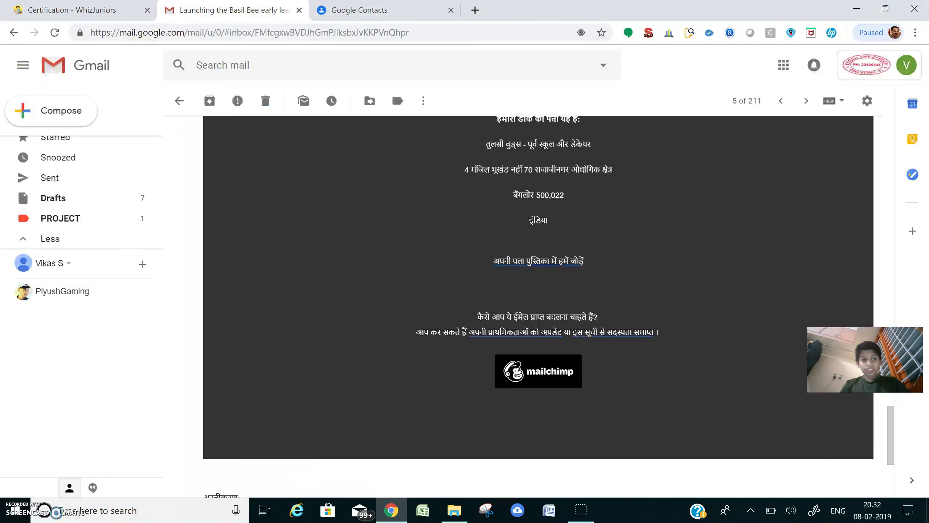
left_click(14, 33)
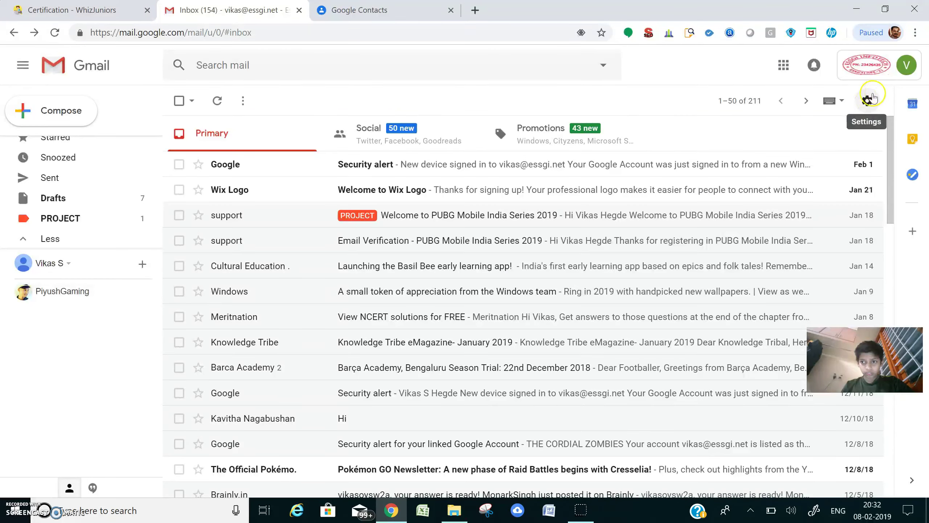
left_click(113, 10)
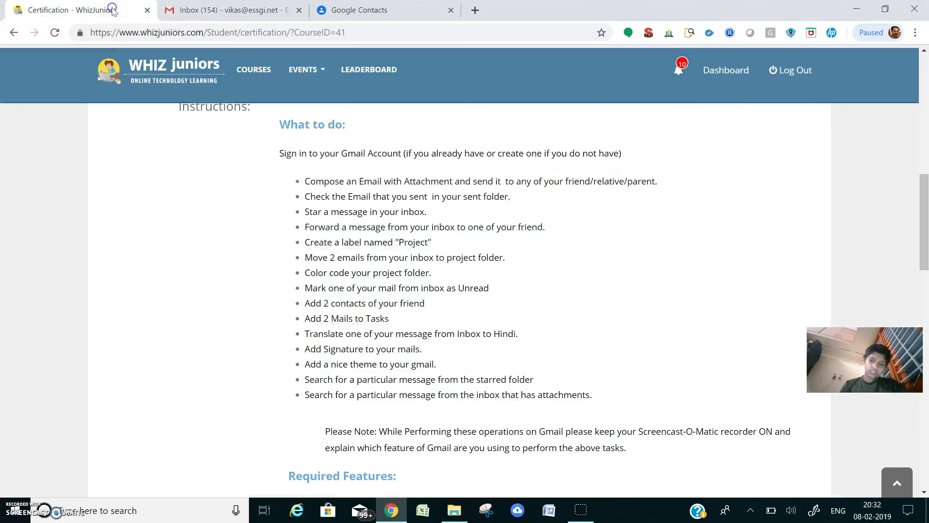
Start a new message to show the auto-inserted signature, then discard the draft.
left_click(246, 7)
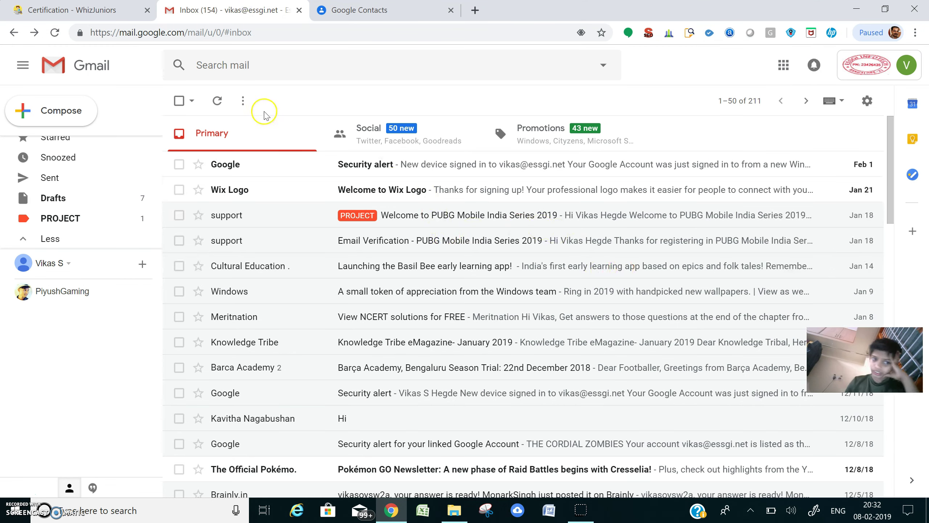
left_click(26, 111)
mouse_move(629, 309)
left_mouse_down()
mouse_move(582, 303)
mouse_move(555, 275)
left_mouse_up()
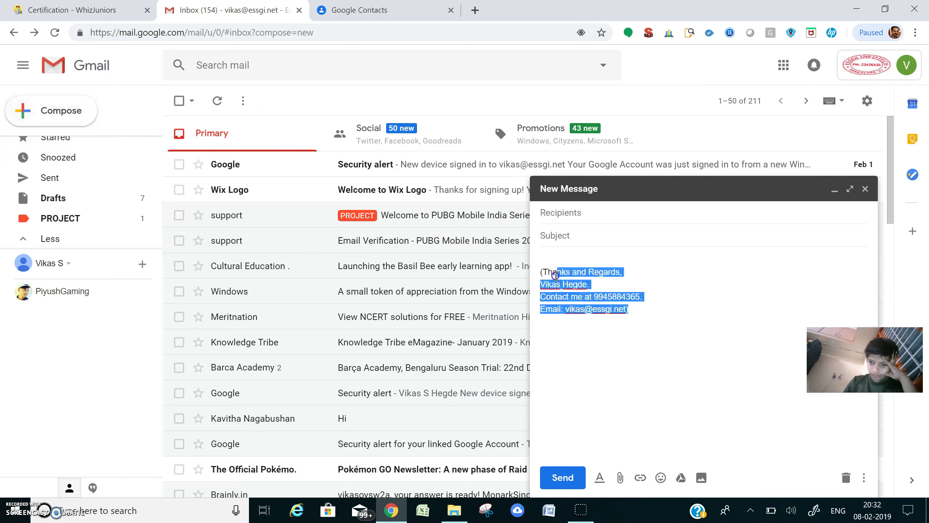
left_click(647, 288)
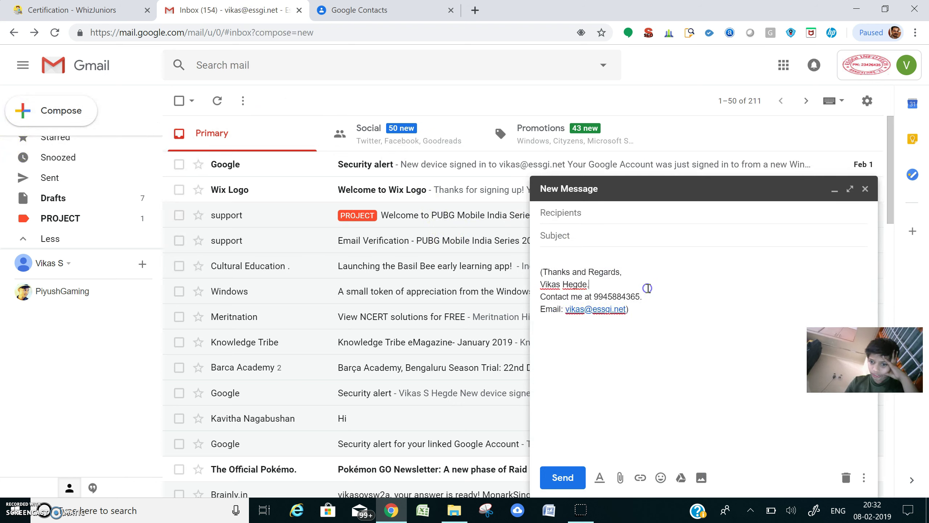
left_click(865, 188)
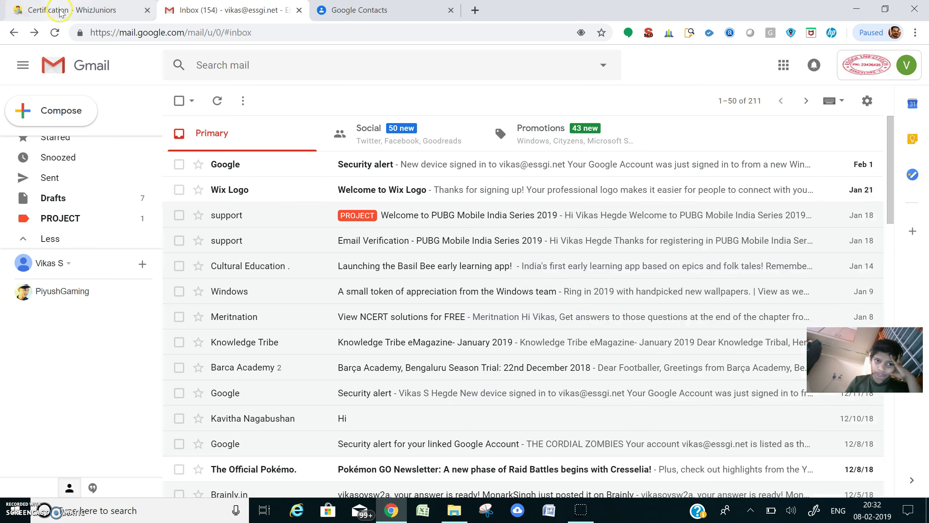
Read the 'Add a nice theme' task in WhizJuniors, then return to Gmail.
left_click(59, 10)
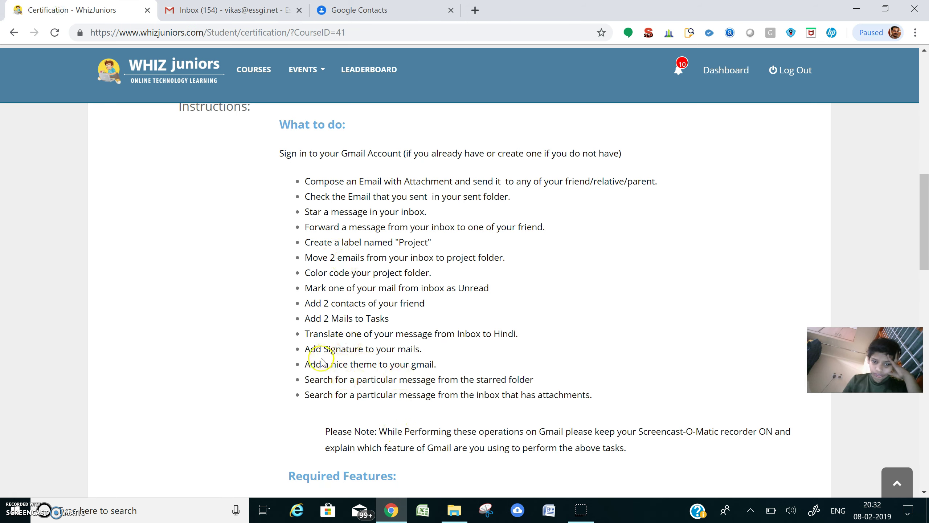
left_click_drag(309, 365, 535, 357)
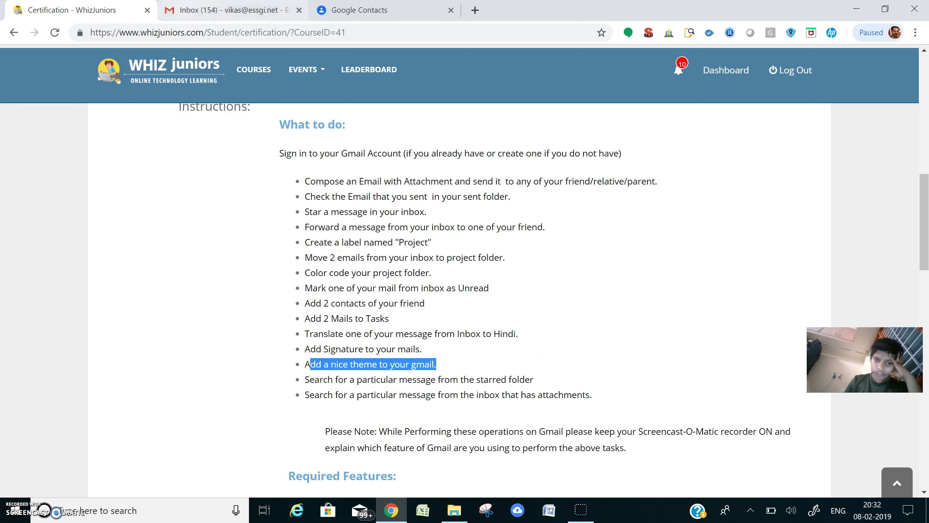
left_click(227, 11)
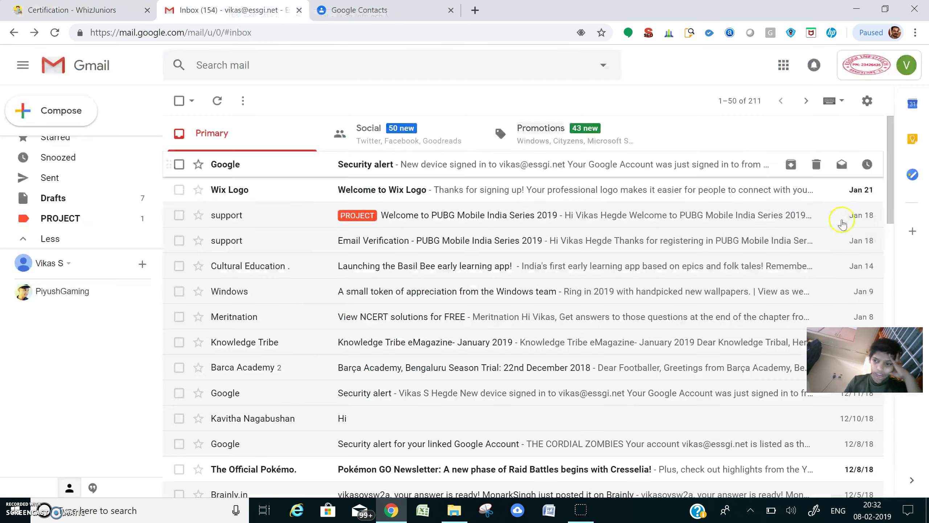
Open Gmail Settings and scroll the General tab down to the Signature section and back.
left_click(868, 100)
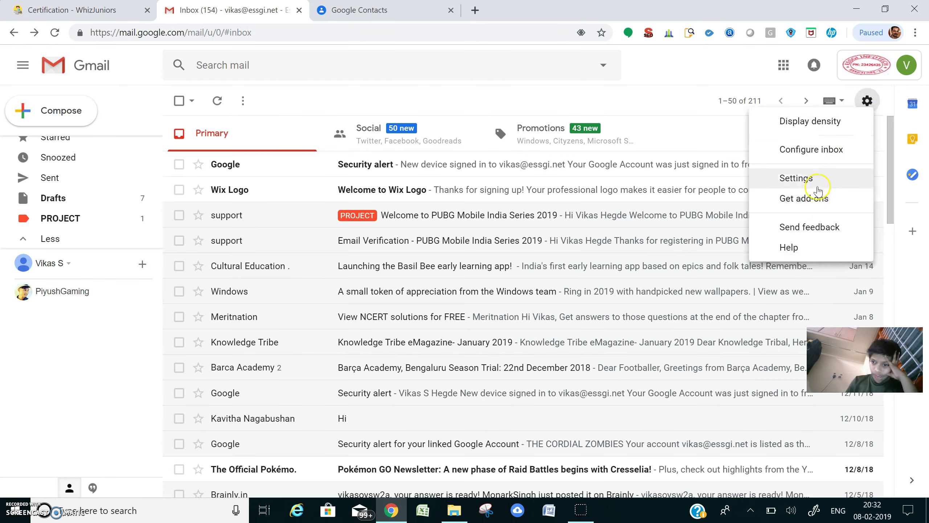
left_click(801, 178)
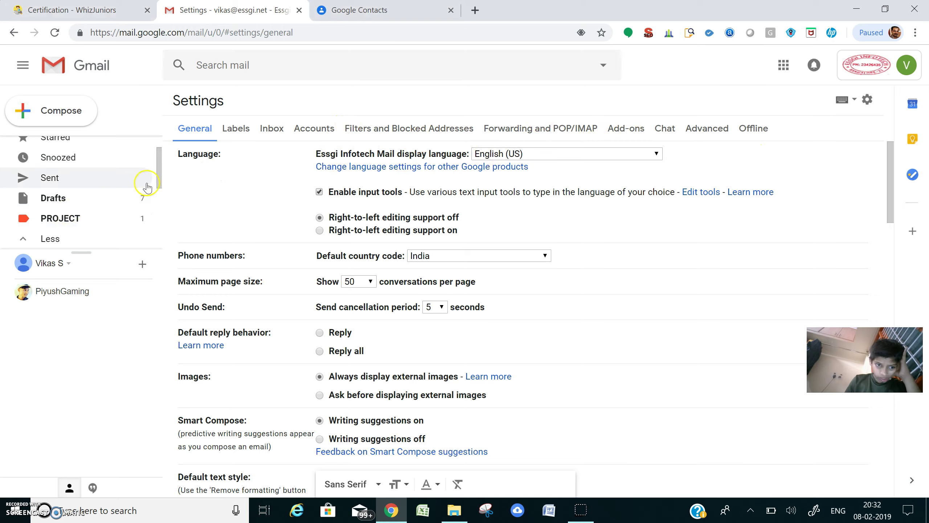
scroll(208, 202, "down", 12)
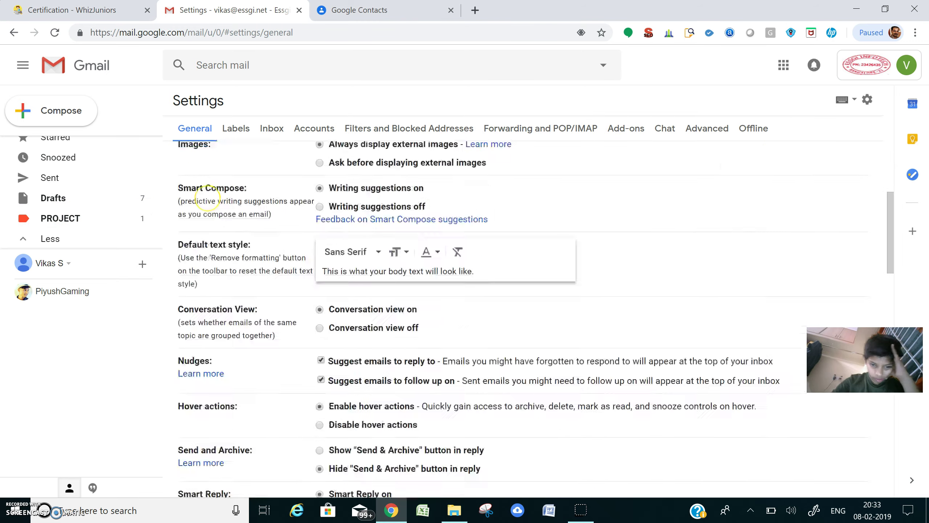
scroll(534, 319, "down", 15)
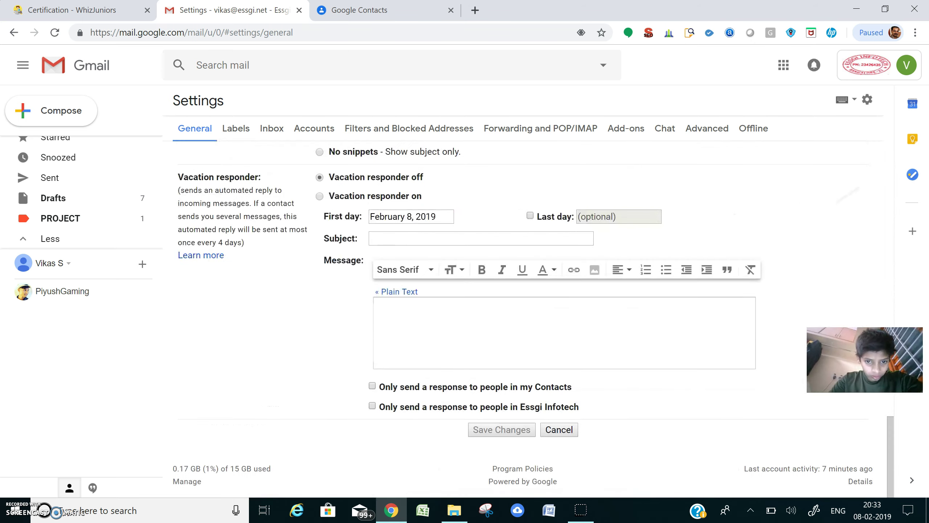
scroll(531, 322, "up", 10)
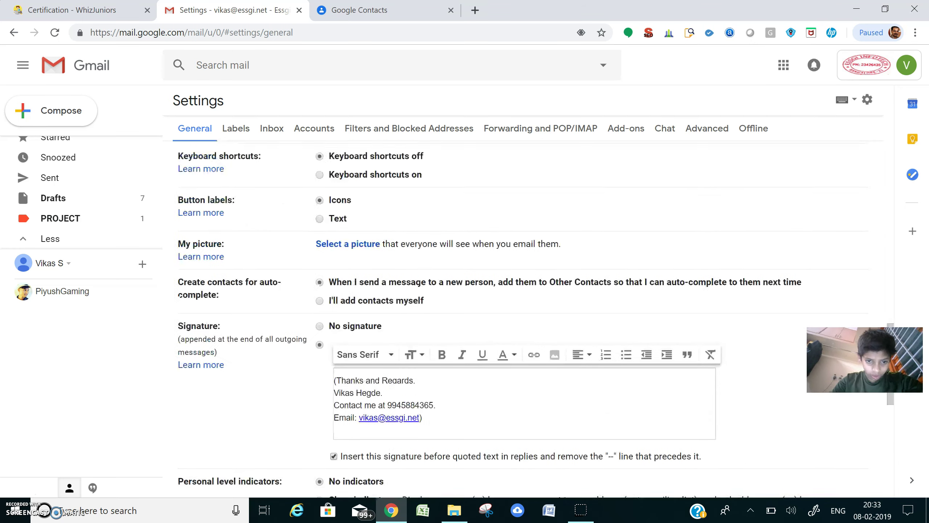
scroll(515, 315, "down", 1)
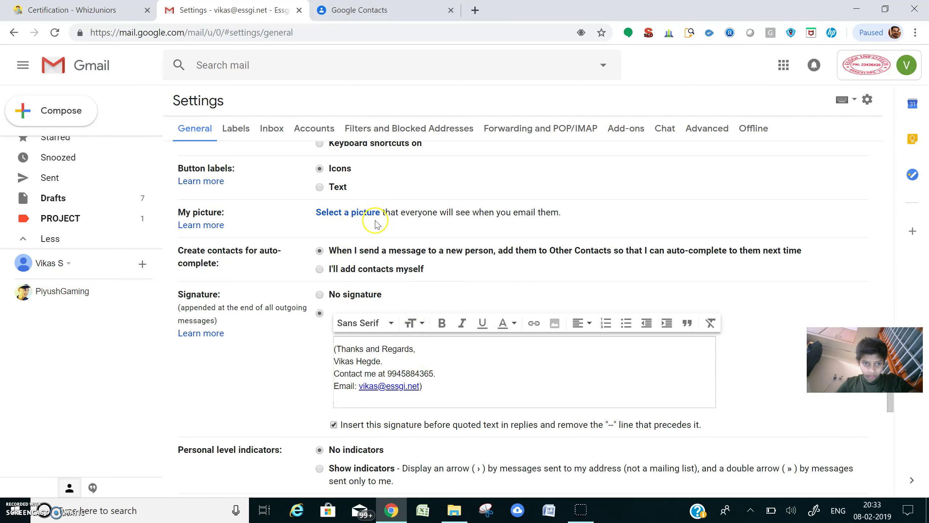
scroll(346, 224, "up", 12)
scroll(535, 316, "up", 8)
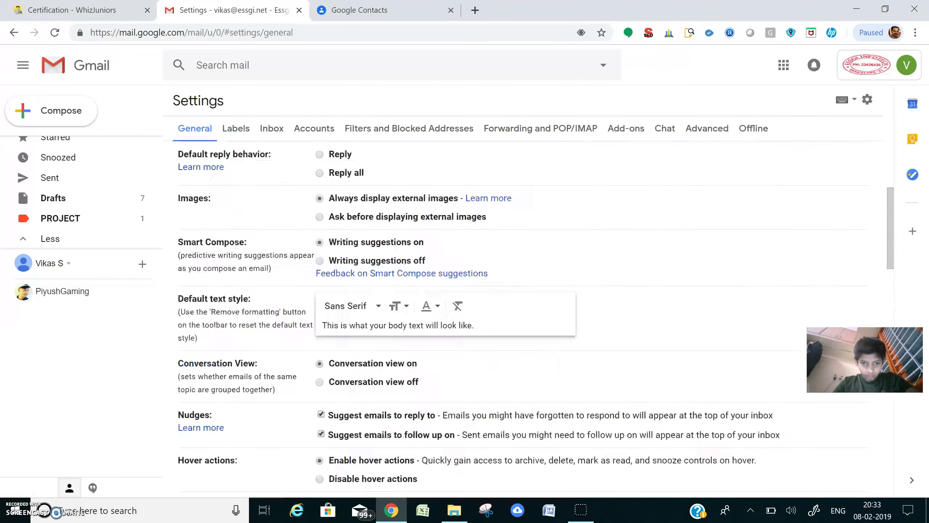
Read the task about searching the starred folder, then return to Gmail.
key("ctrl+shift+Tab")
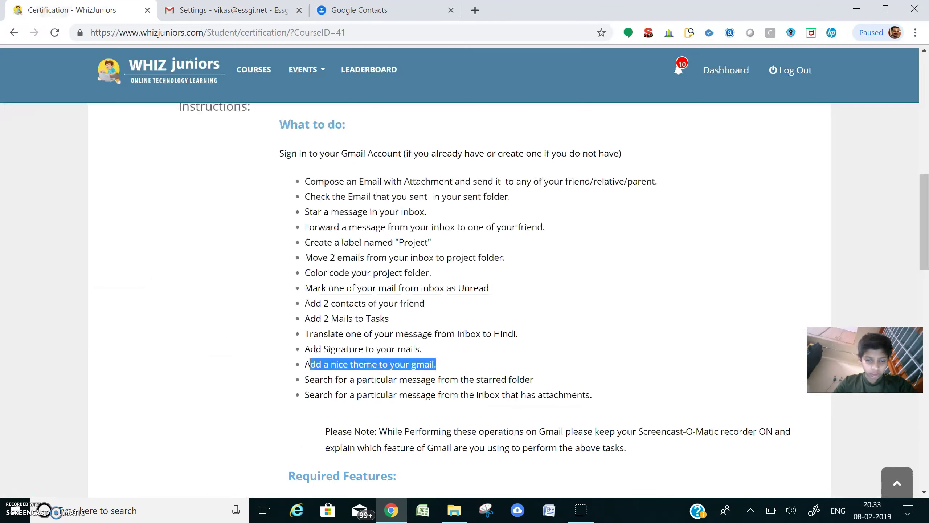
scroll(365, 224, "down", 3)
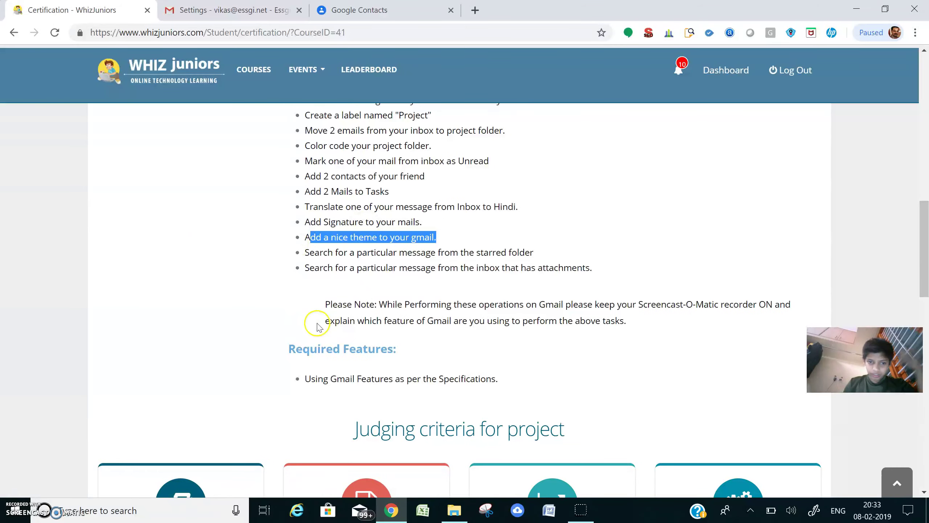
left_click_drag(314, 252, 564, 255)
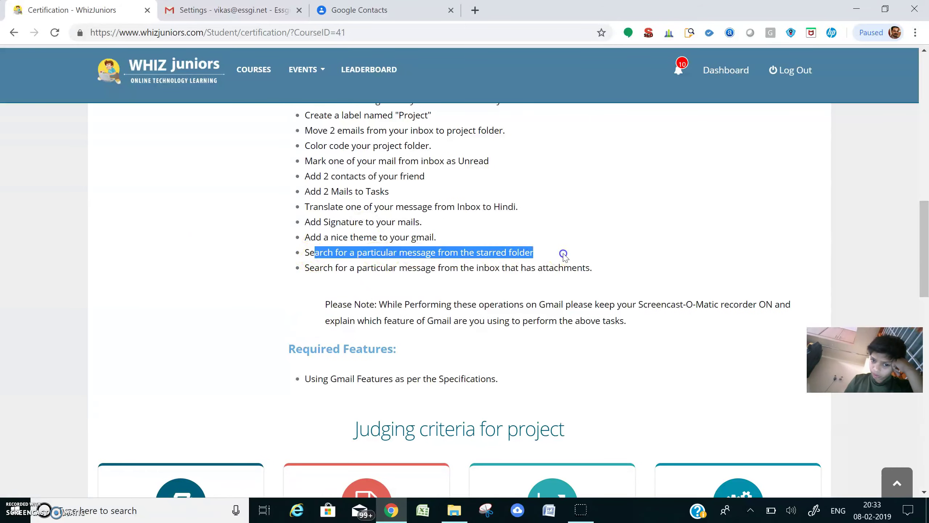
left_click(232, 10)
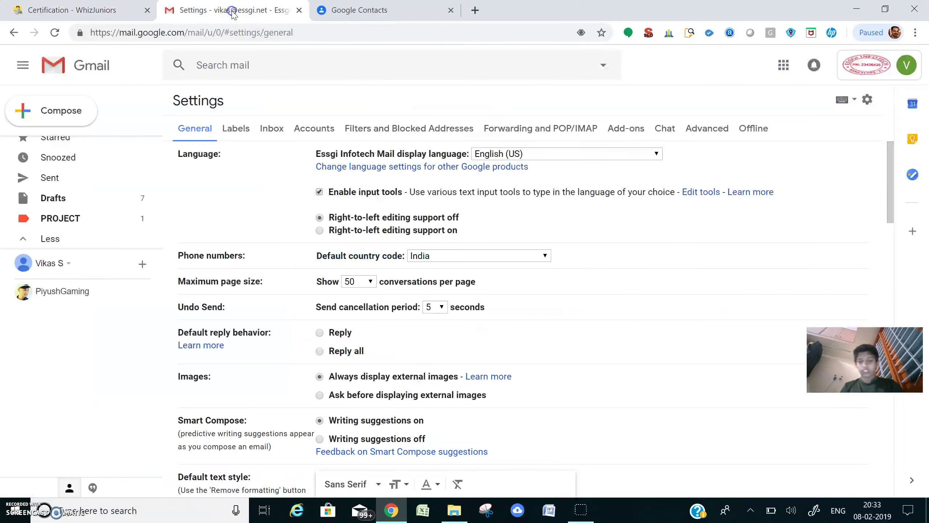
Dismiss the settings menu and return to the inbox via the Gmail logo.
left_click(867, 101)
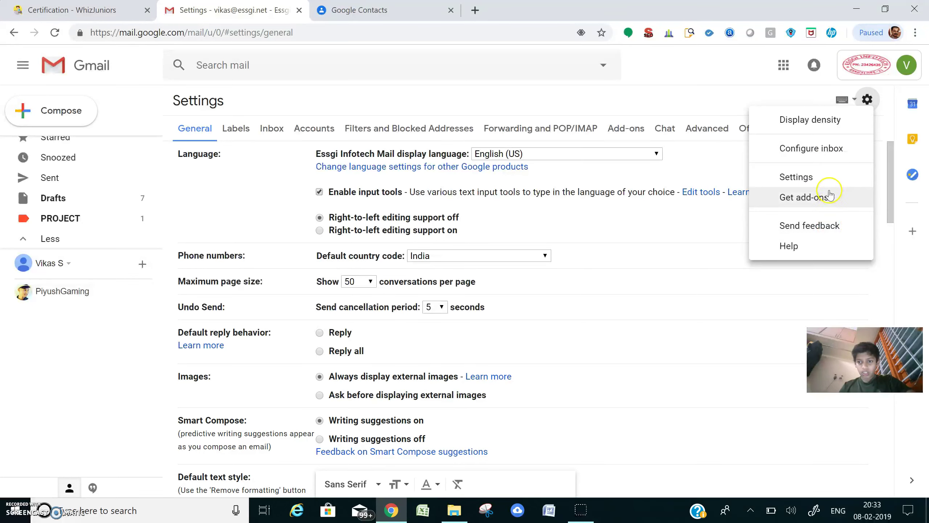
left_click(740, 289)
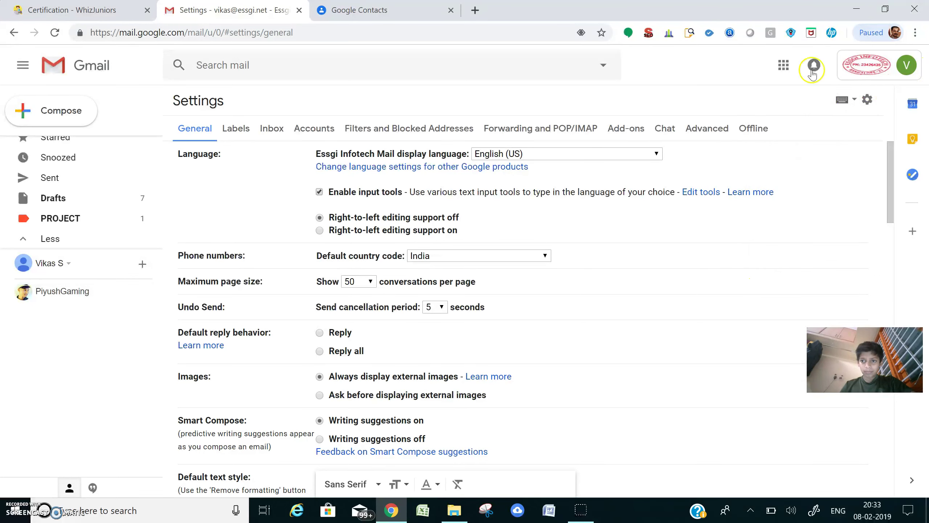
left_click(76, 62)
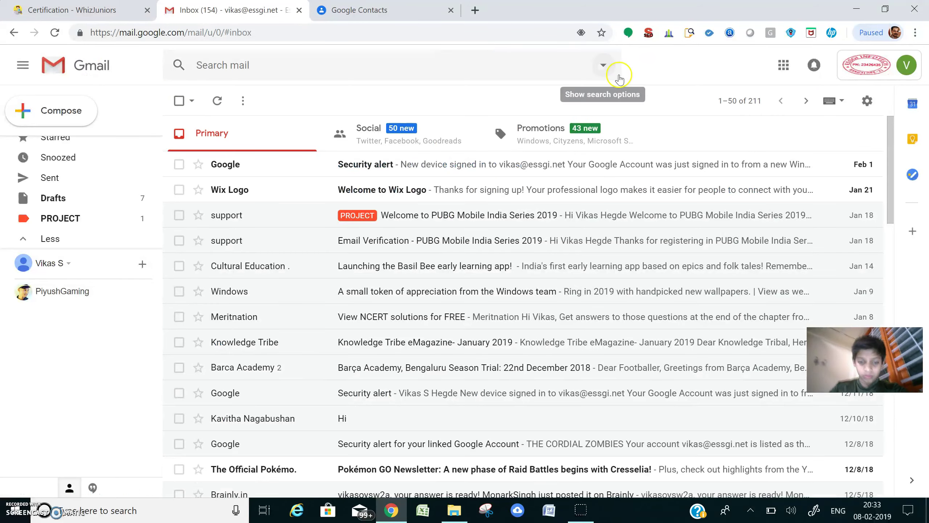
scroll(619, 75, "down", 3)
scroll(619, 74, "up", 3)
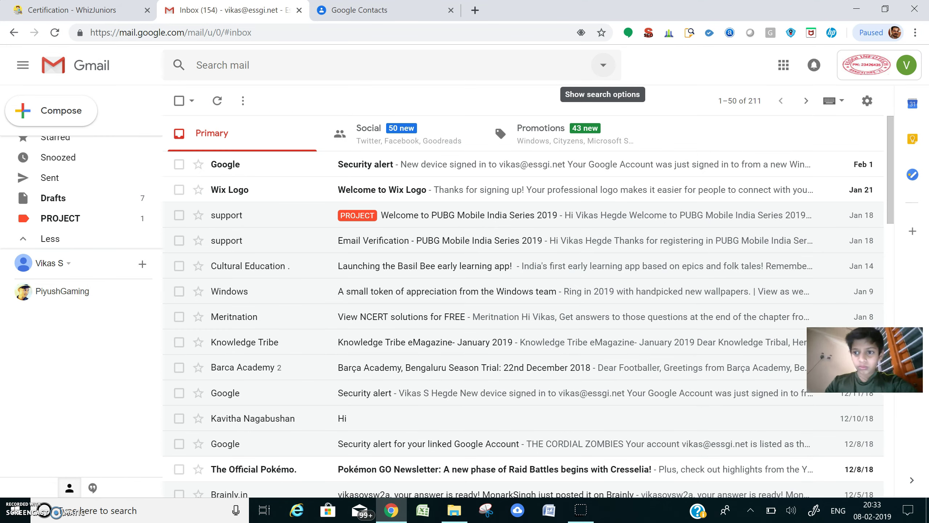
Open Get add-ons to view the G Suite Marketplace, close it, and return to the task list.
left_click(866, 101)
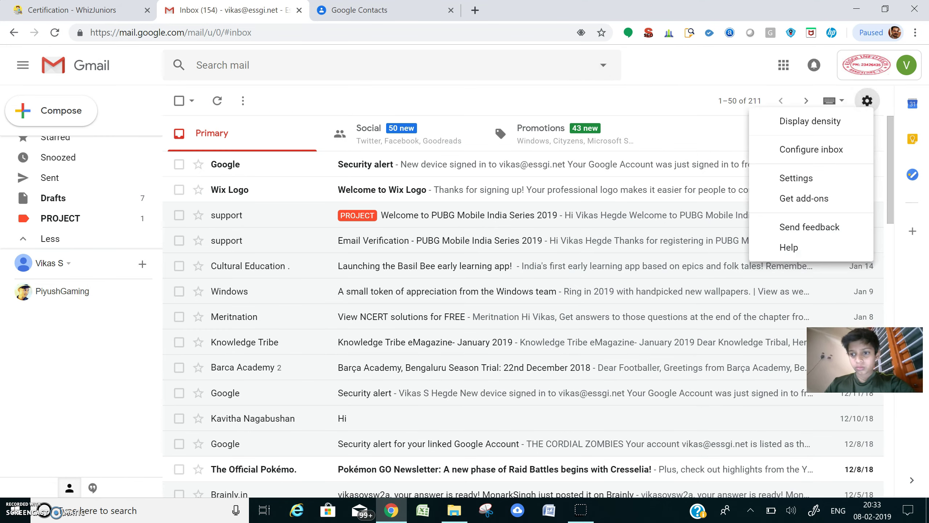
left_click(804, 198)
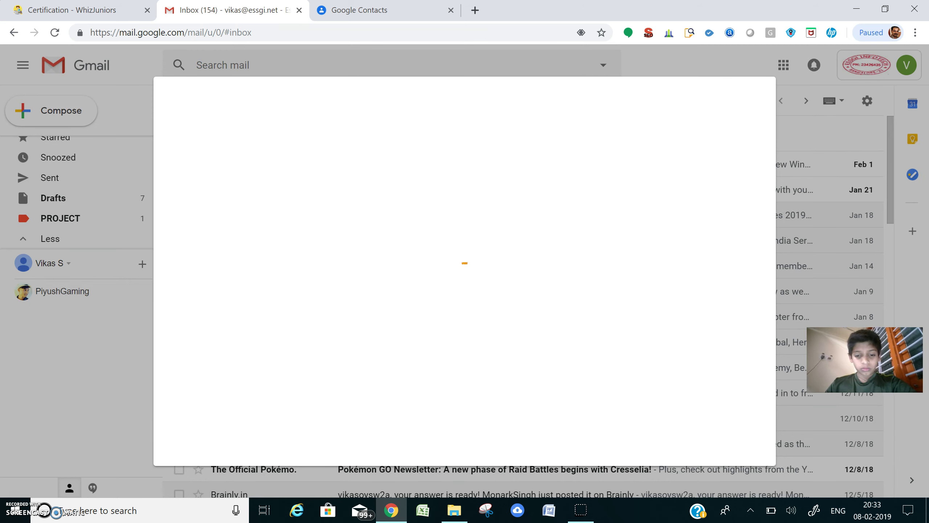
key("Escape")
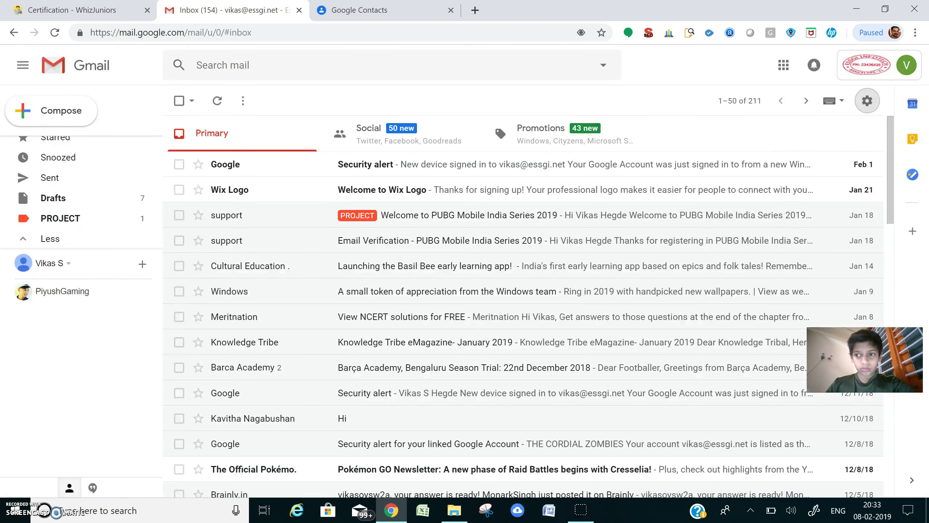
scroll(465, 296, "down", 2)
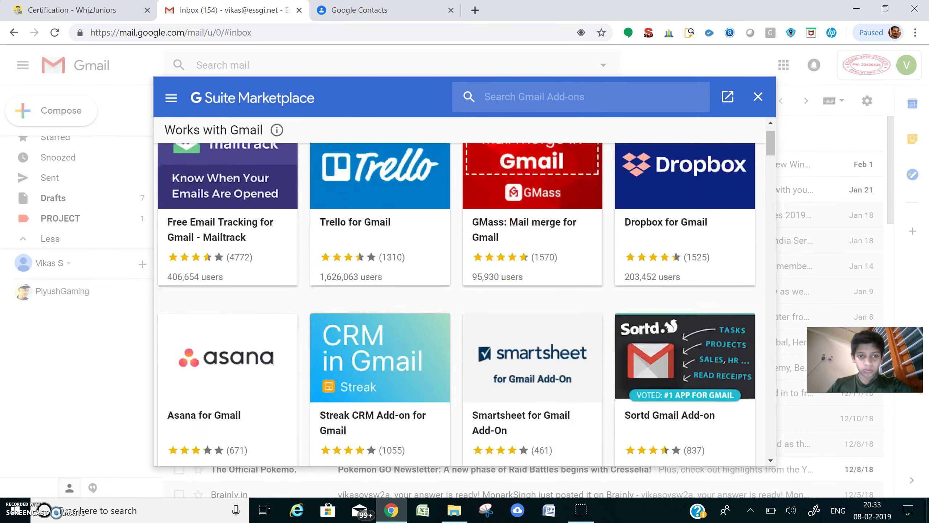
left_click(757, 96)
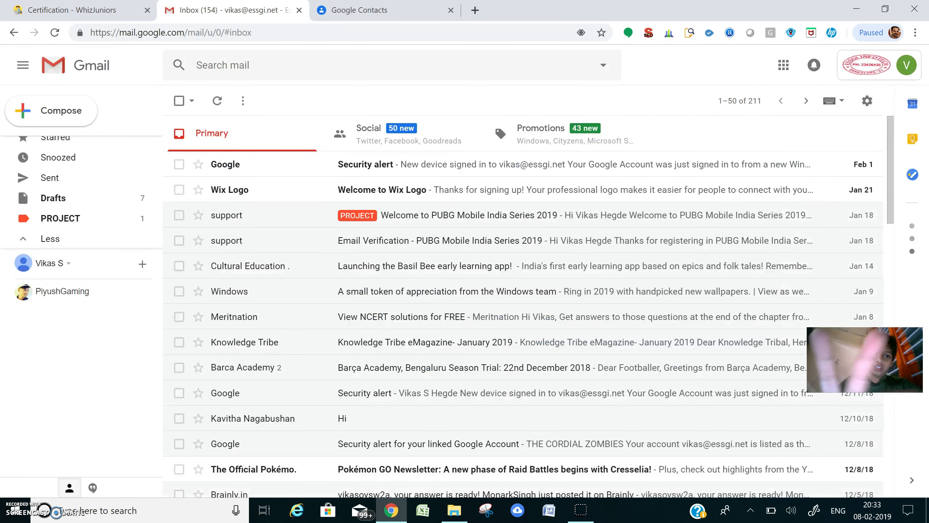
key("ctrl+shift+Tab")
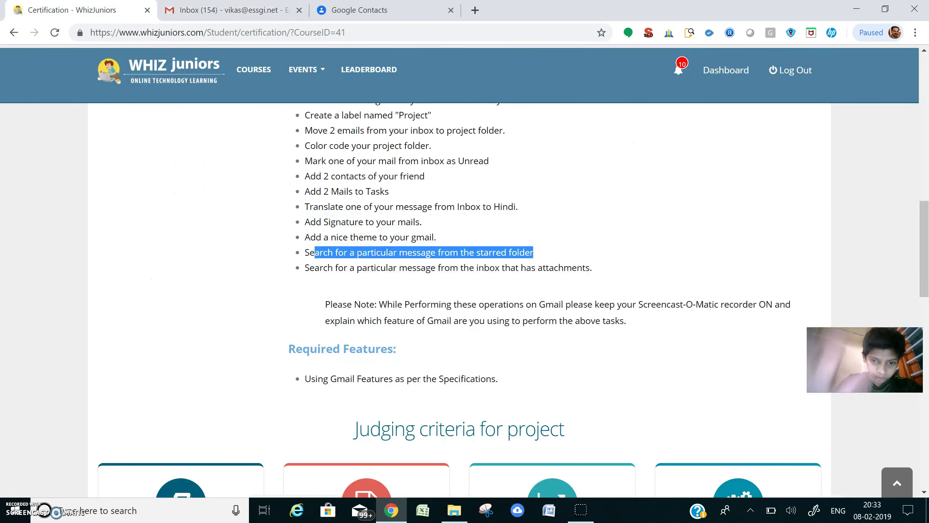
In Gmail, open and close the advanced search options, then list only Starred messages.
key("ctrl+Tab")
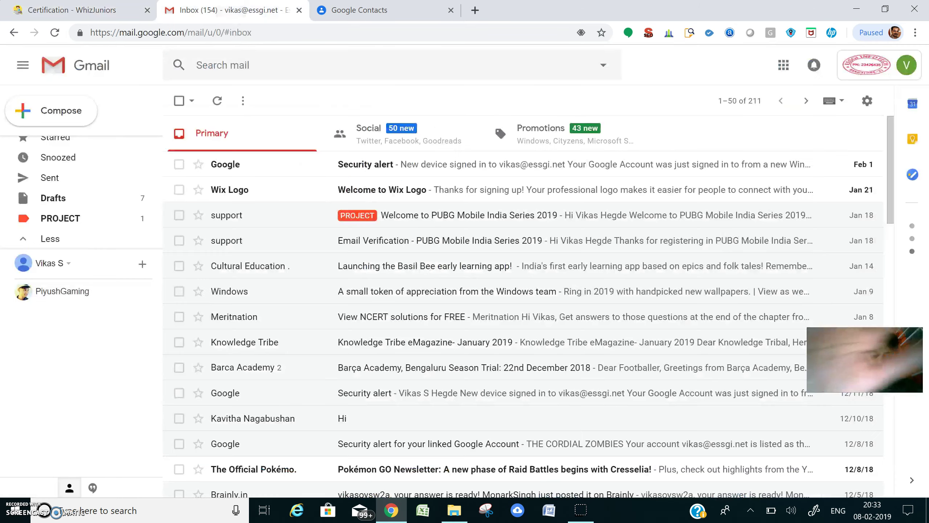
key("slash")
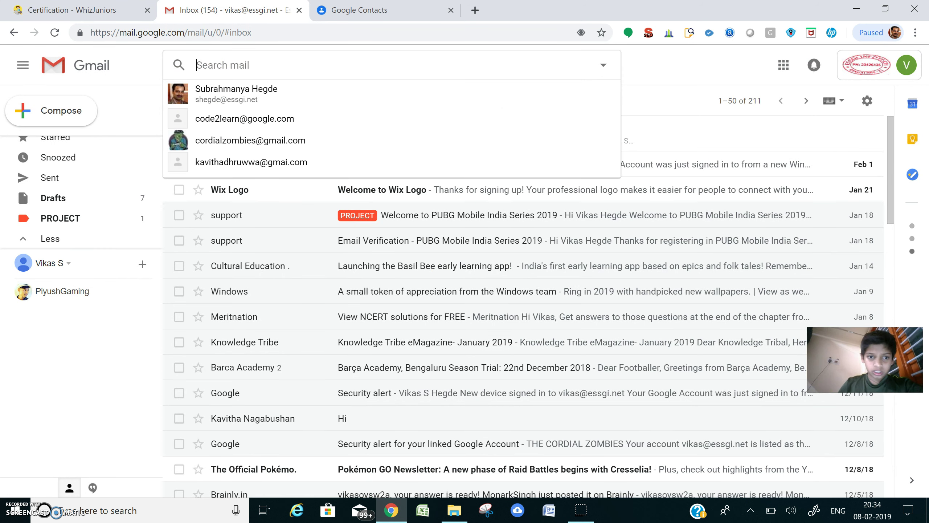
key("Tab")
key("Return")
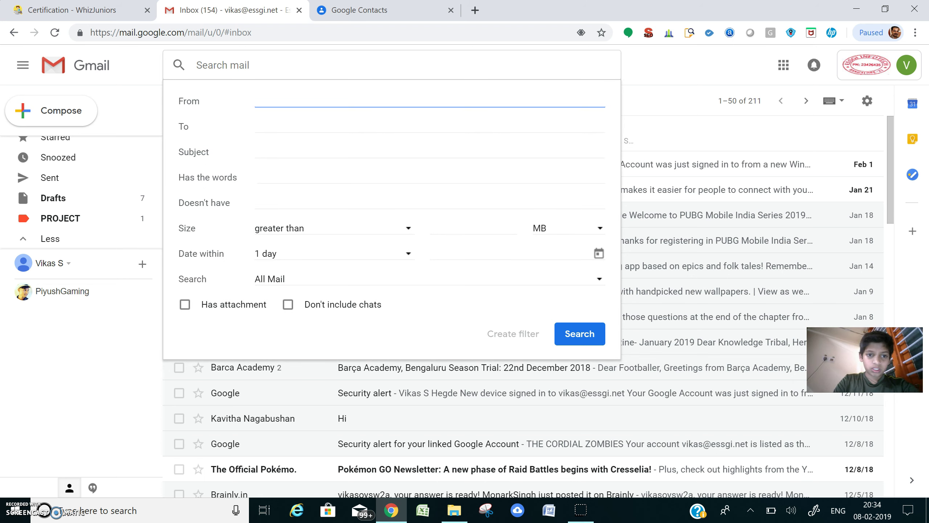
key("Escape")
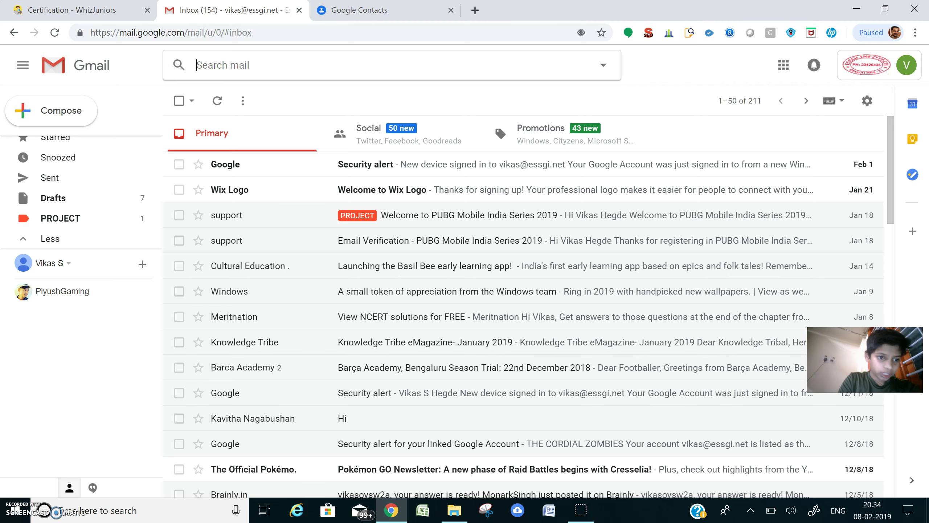
left_click(55, 139)
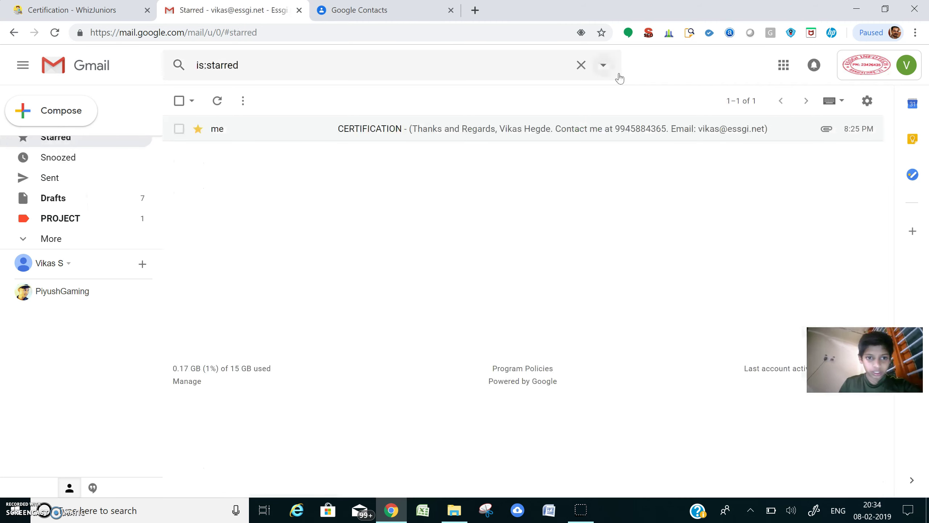
Open advanced search on the is:starred results and enter Certification as the subject.
left_click(388, 64)
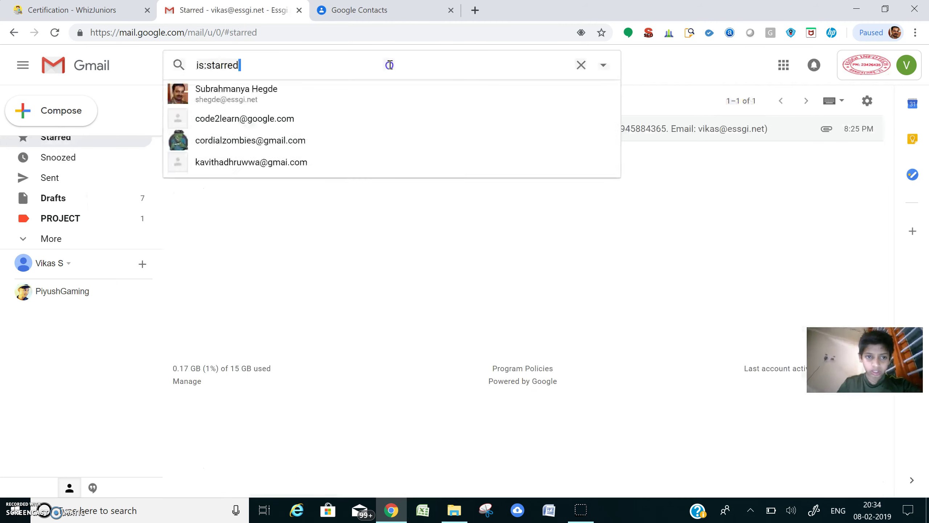
left_click(604, 66)
left_click(266, 153)
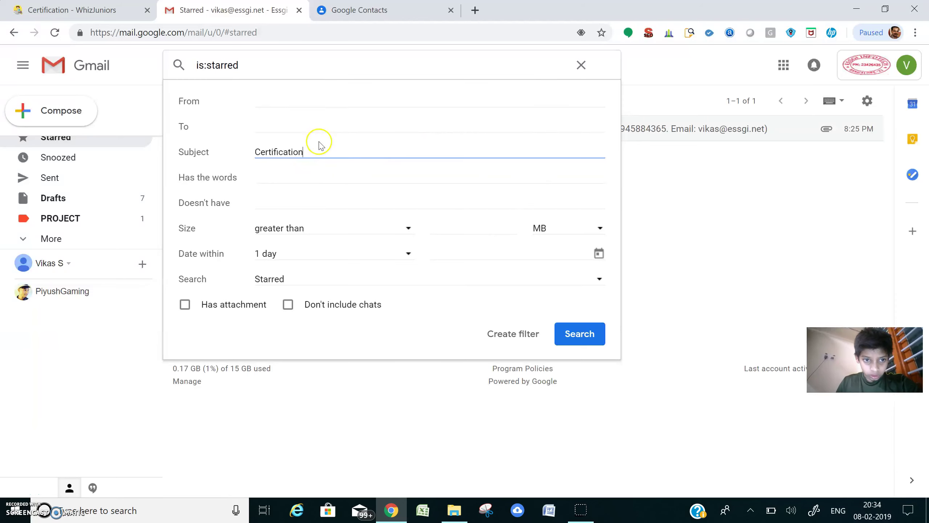
left_click(313, 125)
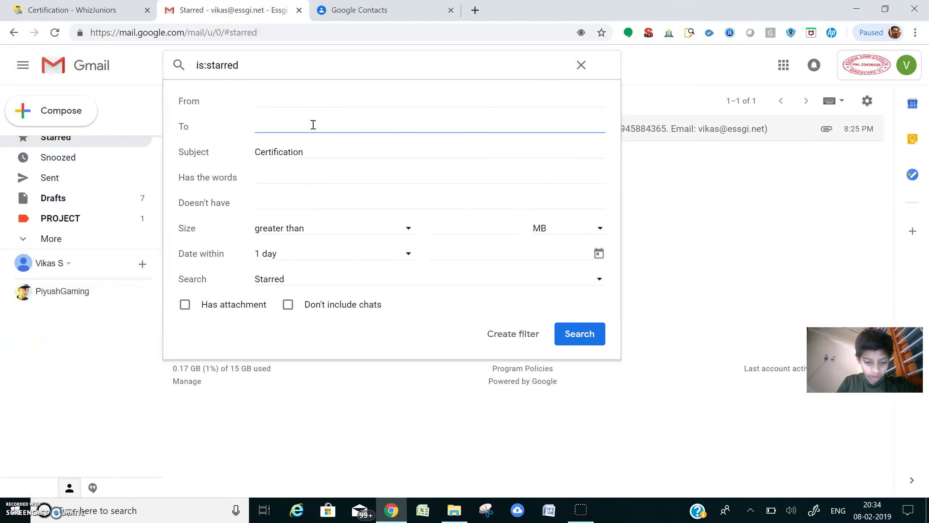